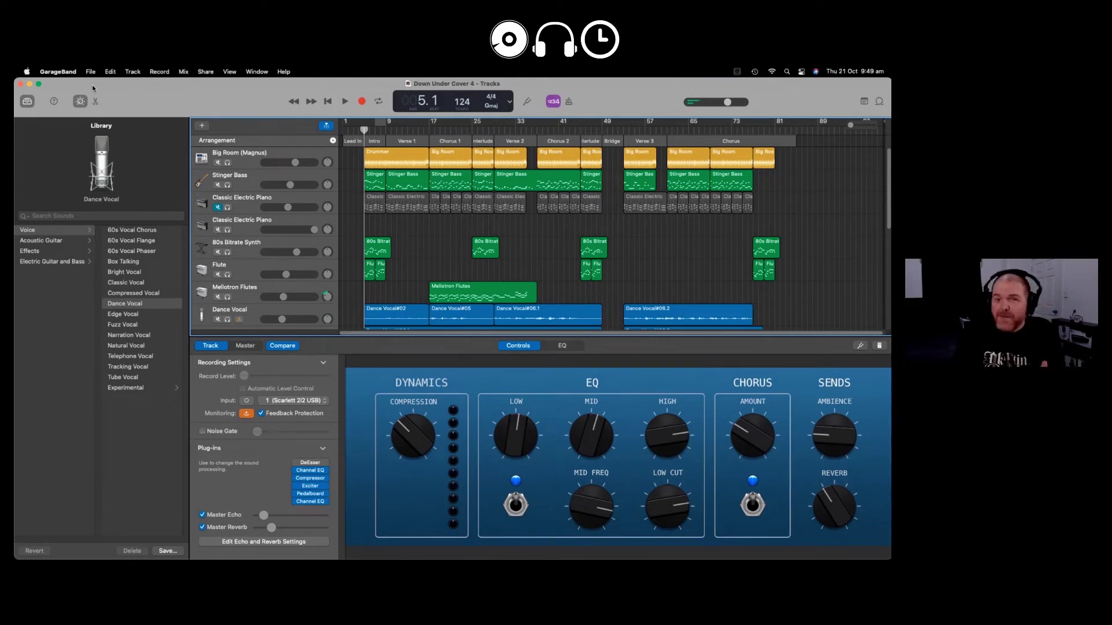
Step: Choose Learn About Logic Pro from the GarageBand menu to open Apple's Logic Pro page
left_click(64, 73)
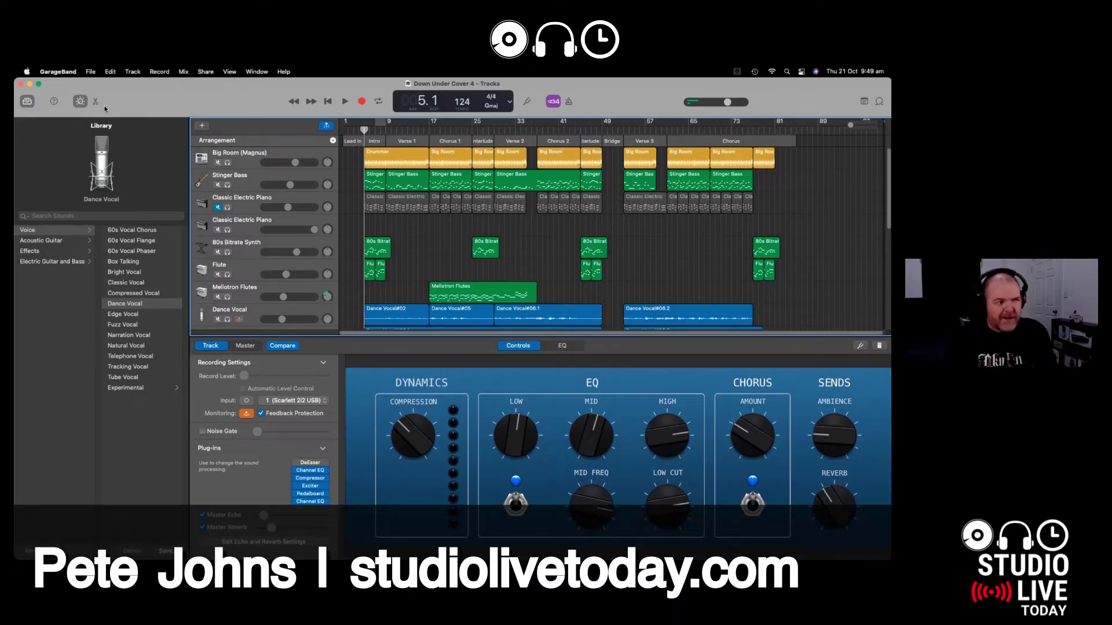
left_click(68, 74)
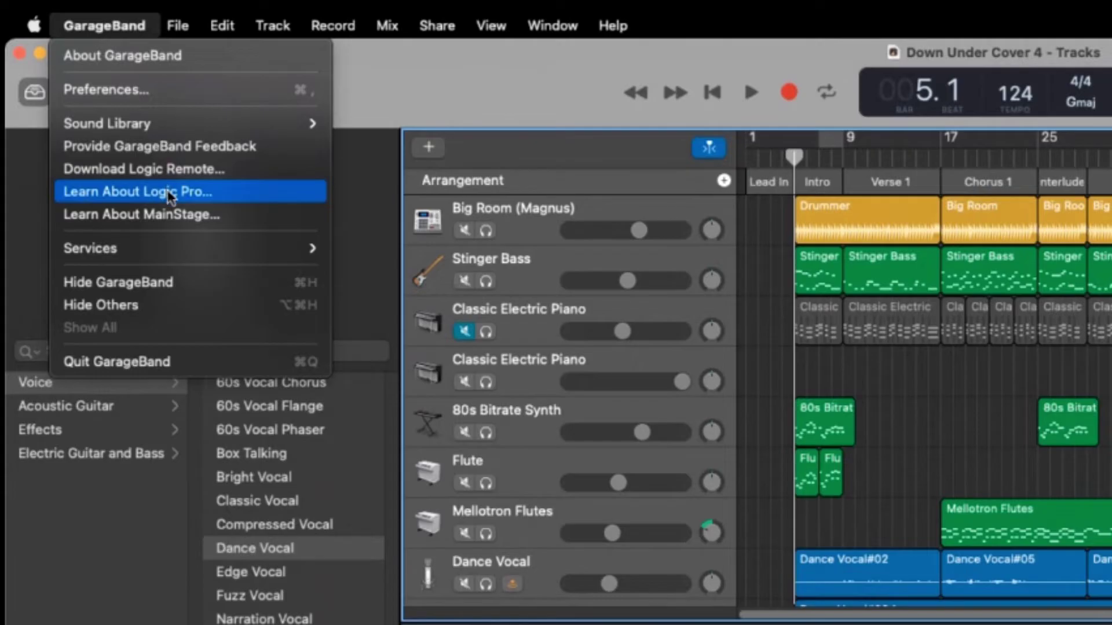
left_click(235, 194)
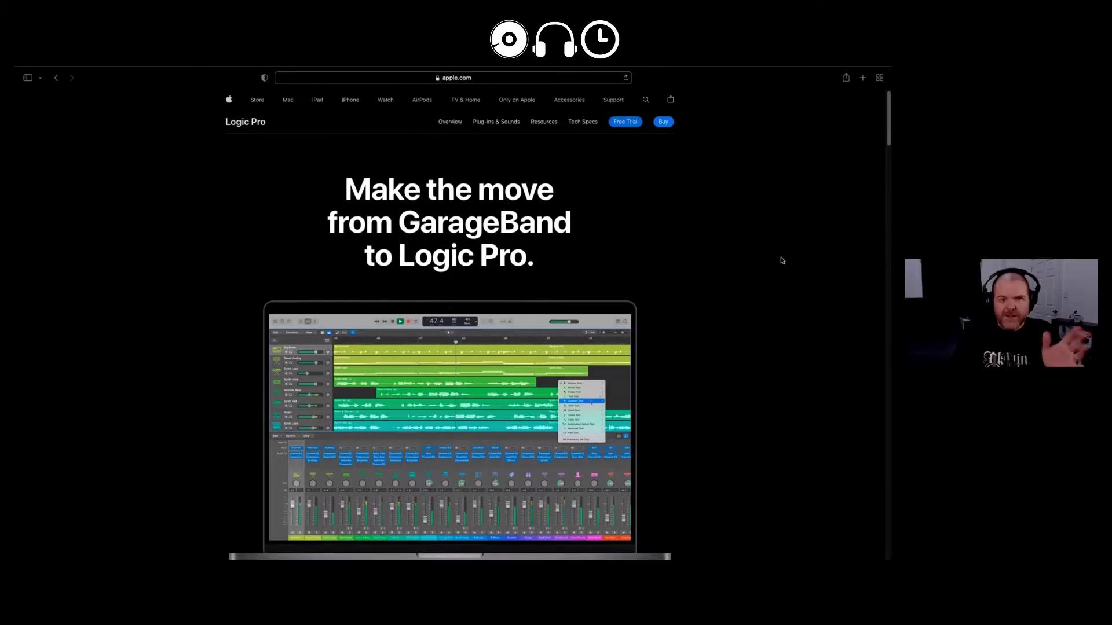
Step: Dismiss the Favourites panel and go to the Logic Pro free trial page
left_click(480, 79)
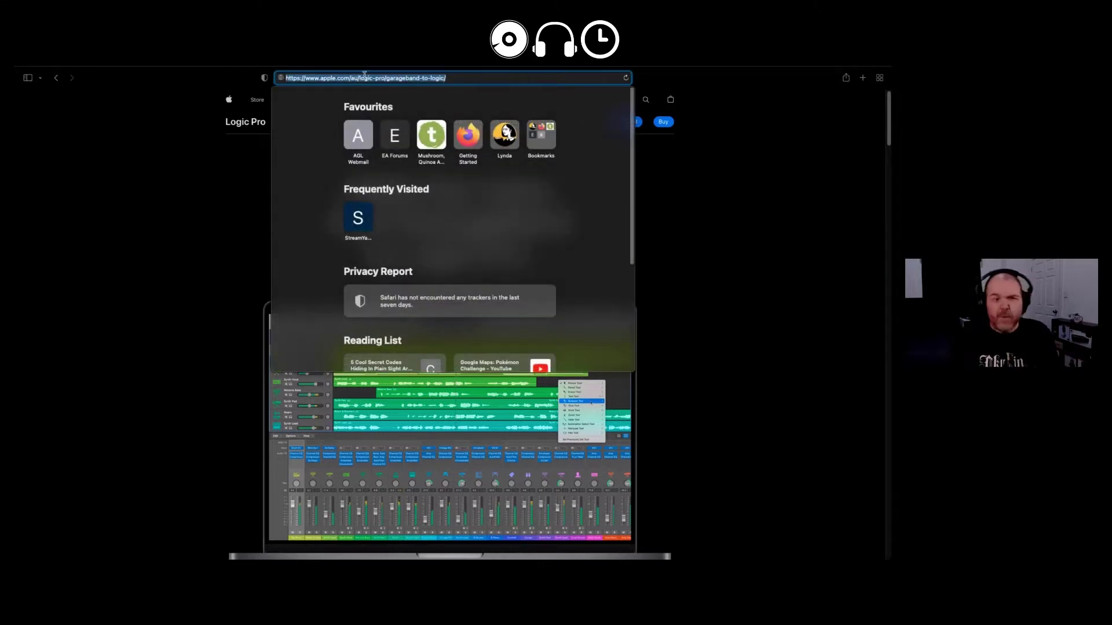
left_click(735, 230)
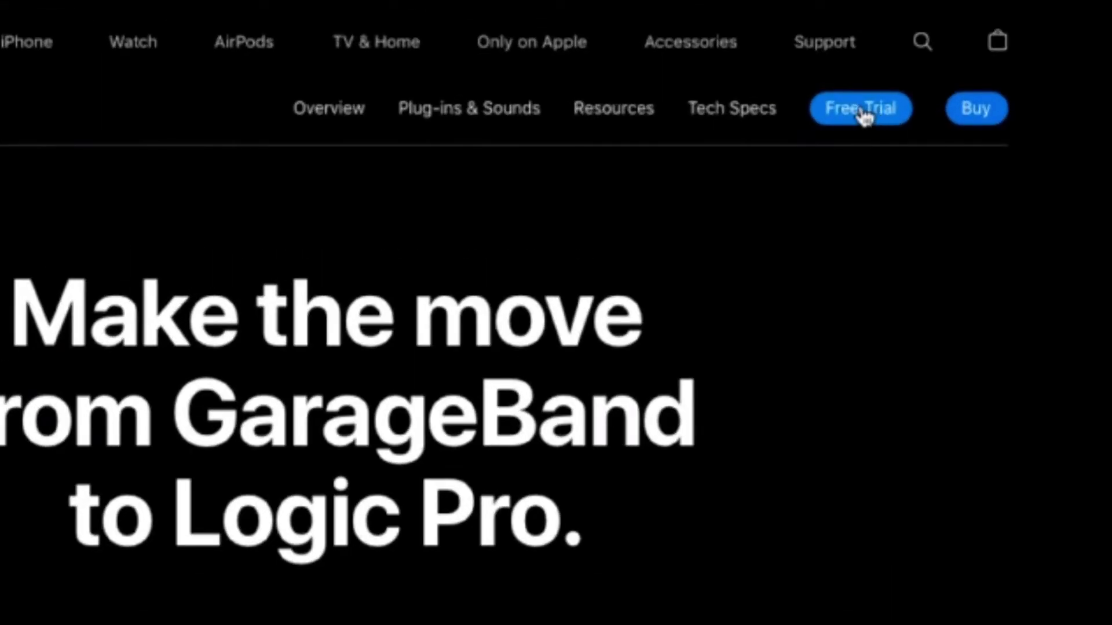
left_click(863, 113)
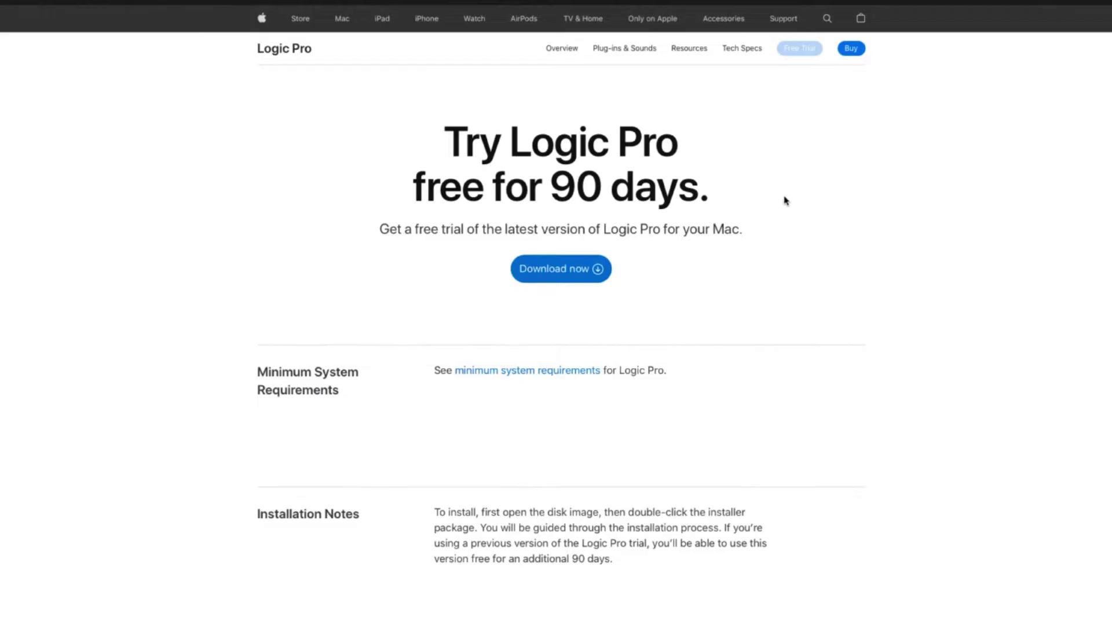
Step: Allow downloads from apple.com and download the 1.14 GB LogicProTrial.dmg
left_click(561, 276)
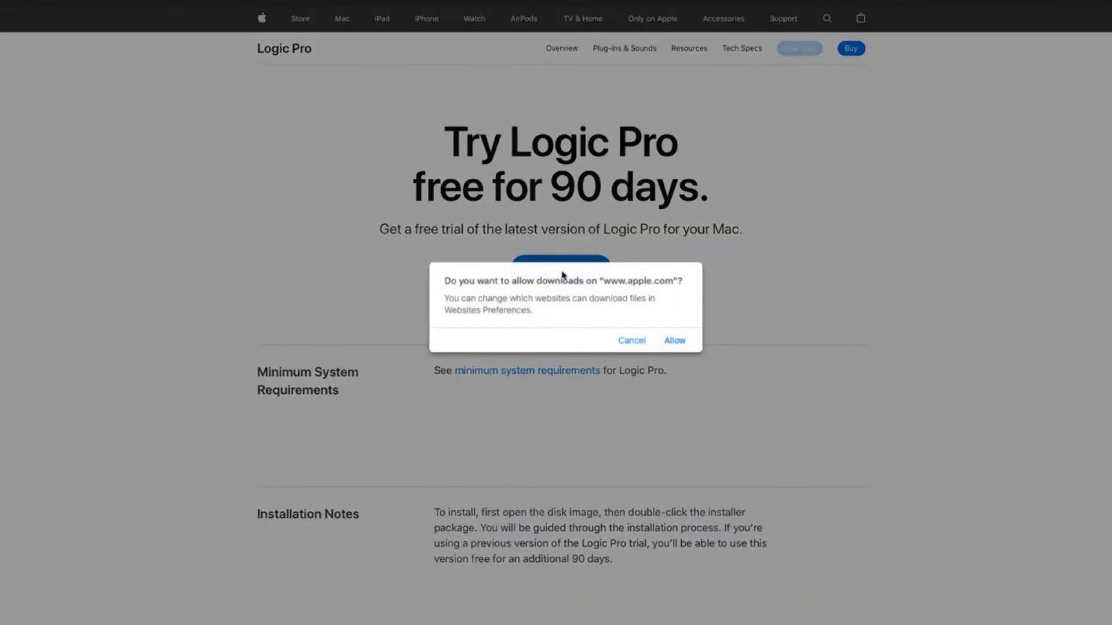
left_click(675, 341)
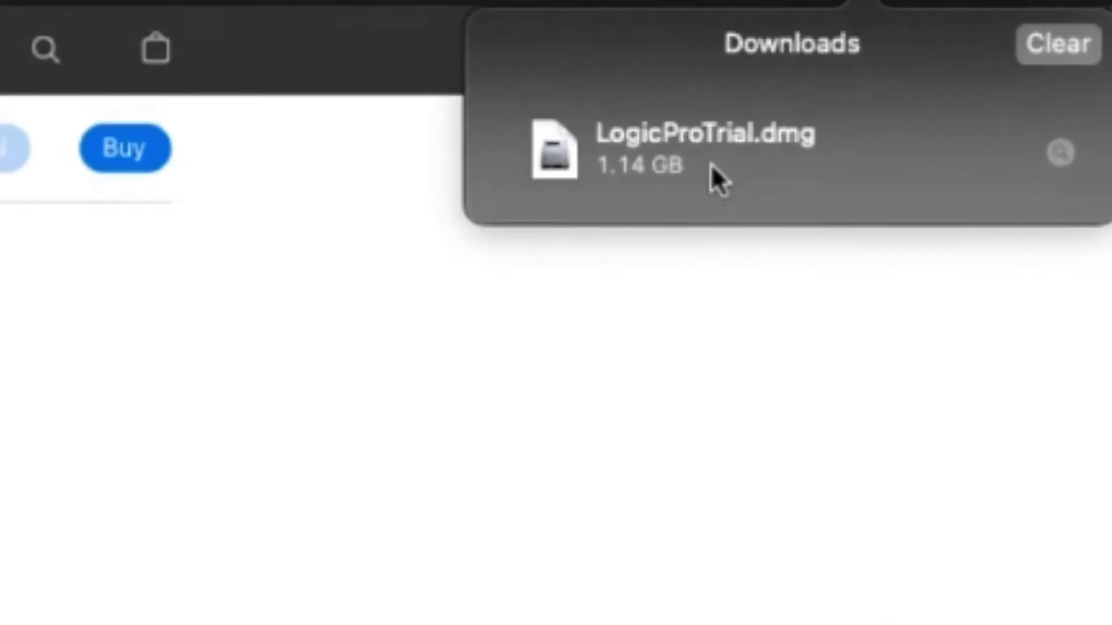
left_click(674, 136)
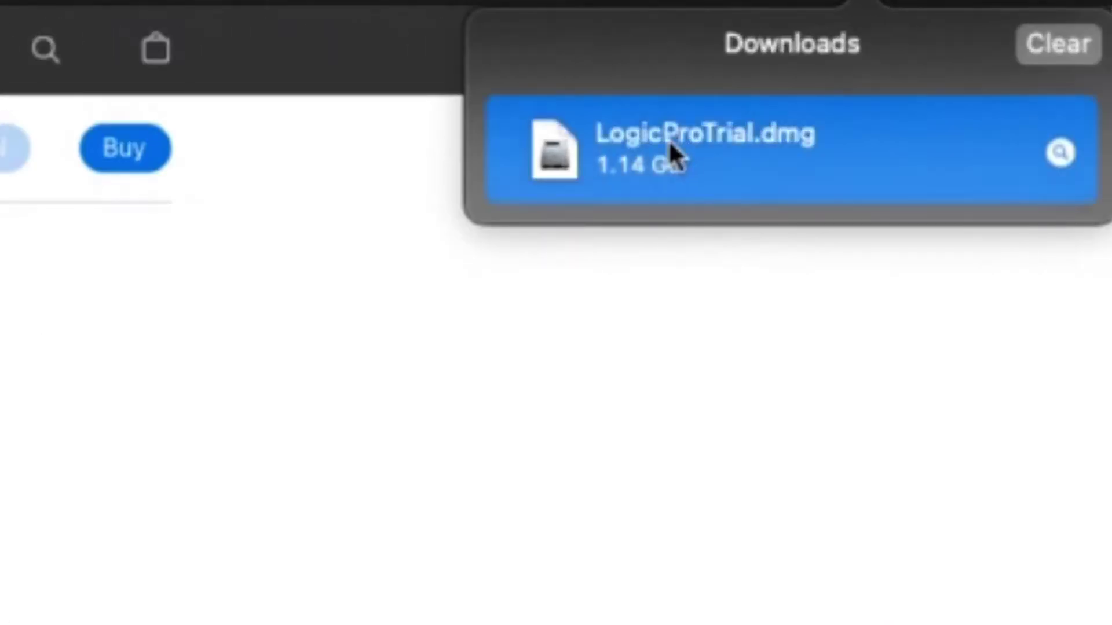
Step: Mount the LogicProTrial.dmg disk image and launch LogicProTrial.pkg
double_click(674, 138)
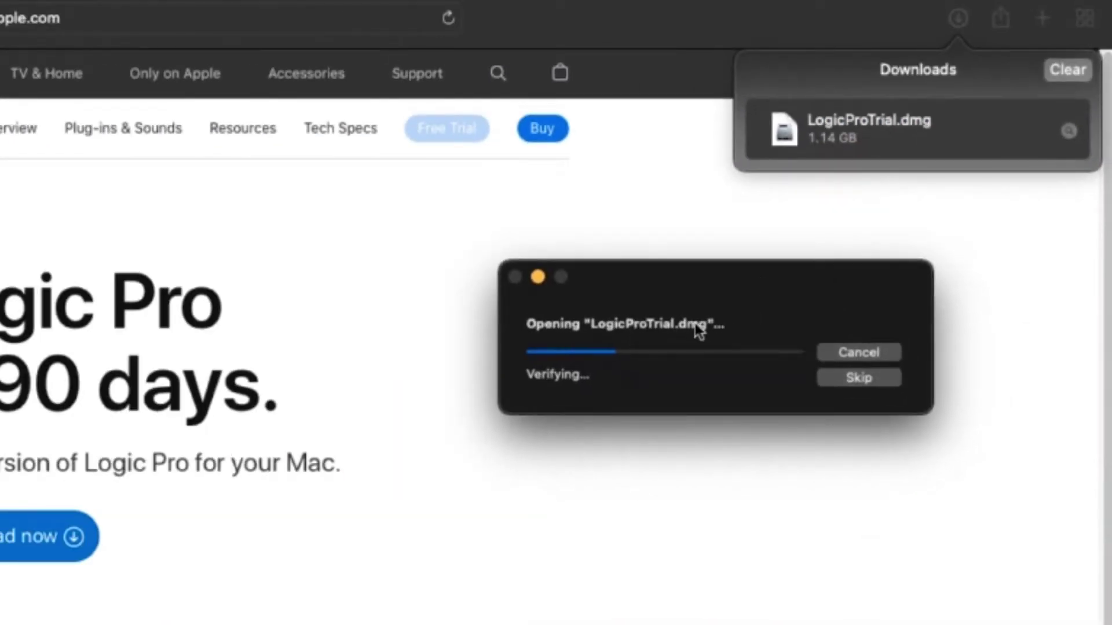
left_click_drag(697, 283, 678, 266)
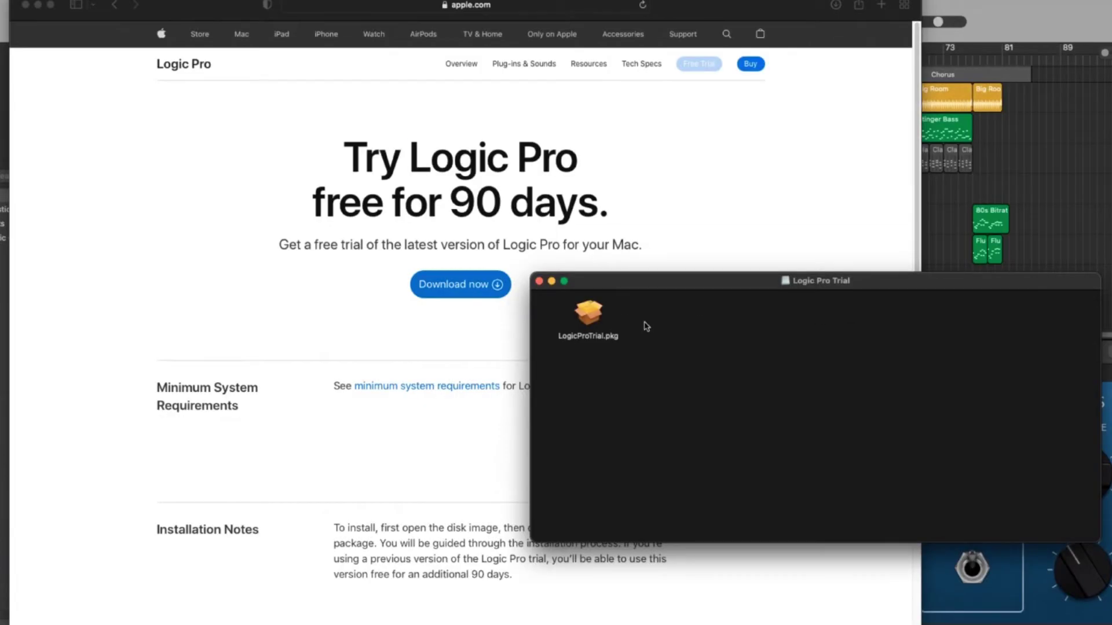
left_click(593, 321)
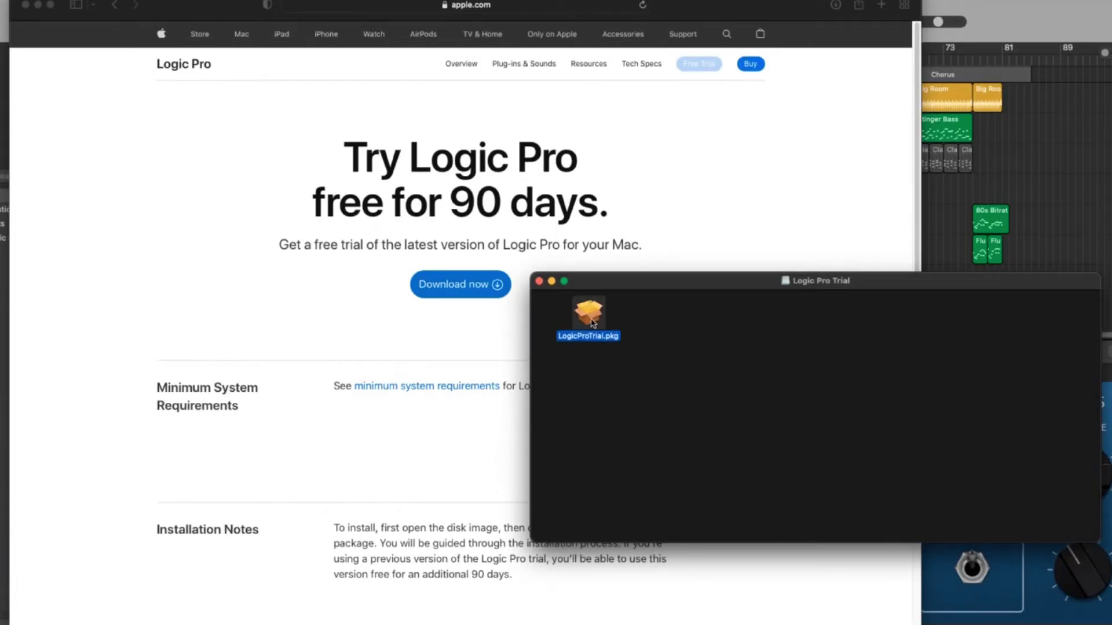
double_click(592, 322)
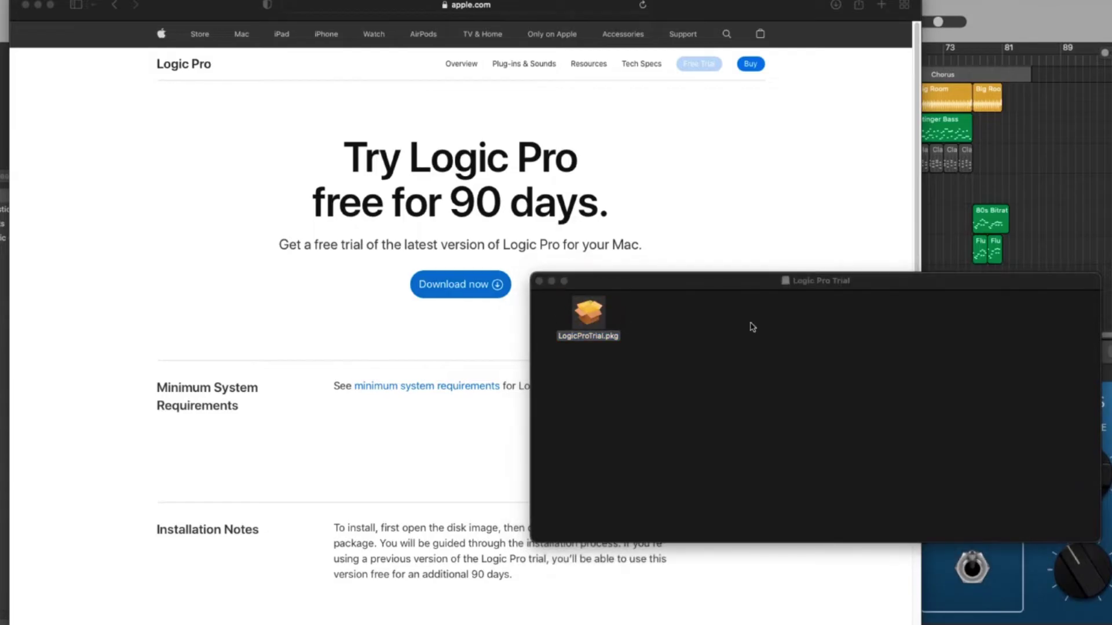
Step: Accept the licence and install Logic Pro Trial on Macintosh HD
left_click_drag(1001, 174, 681, 160)
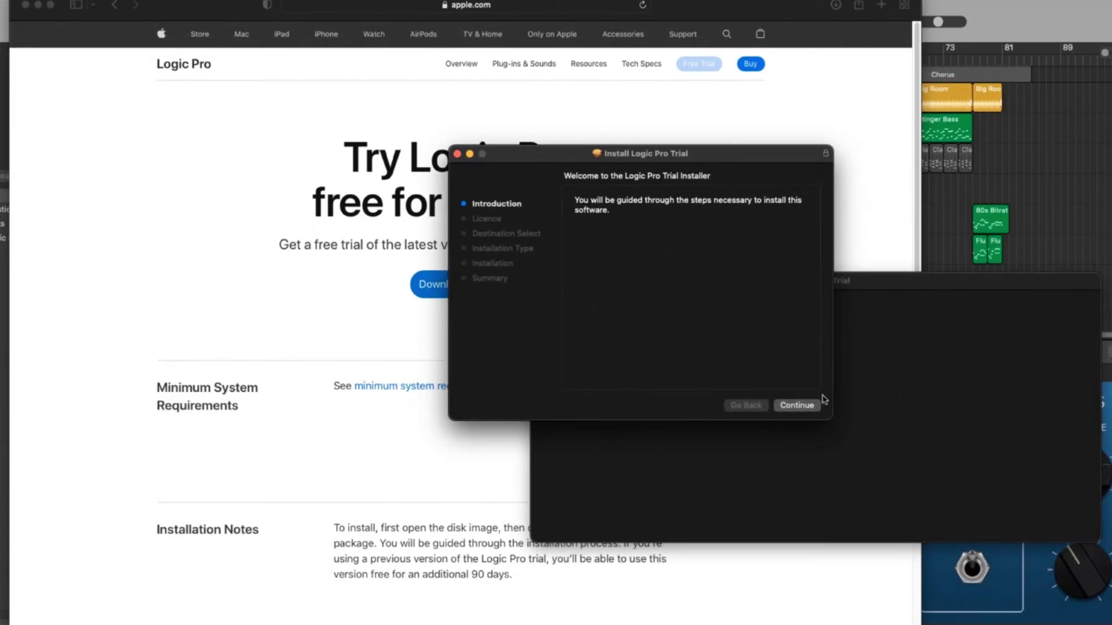
left_click(784, 405)
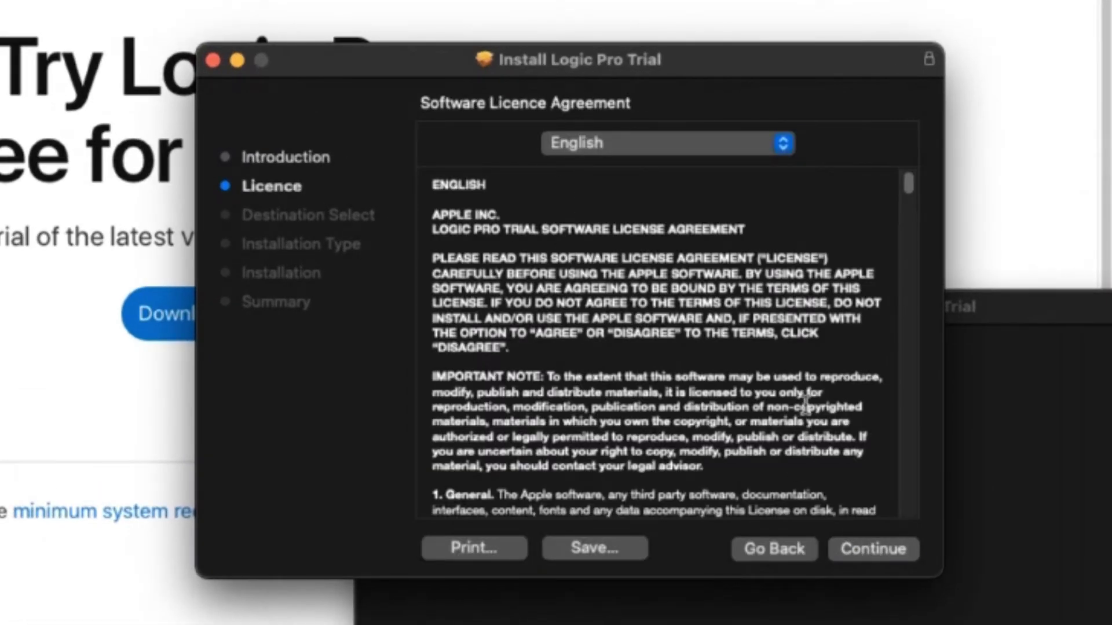
left_click(875, 550)
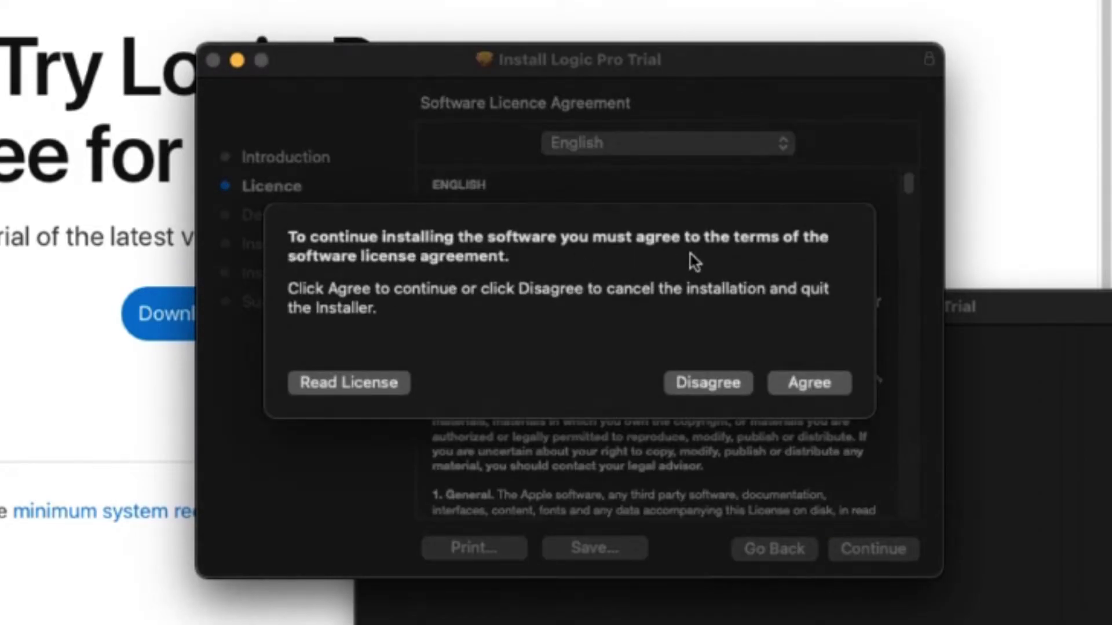
left_click(827, 384)
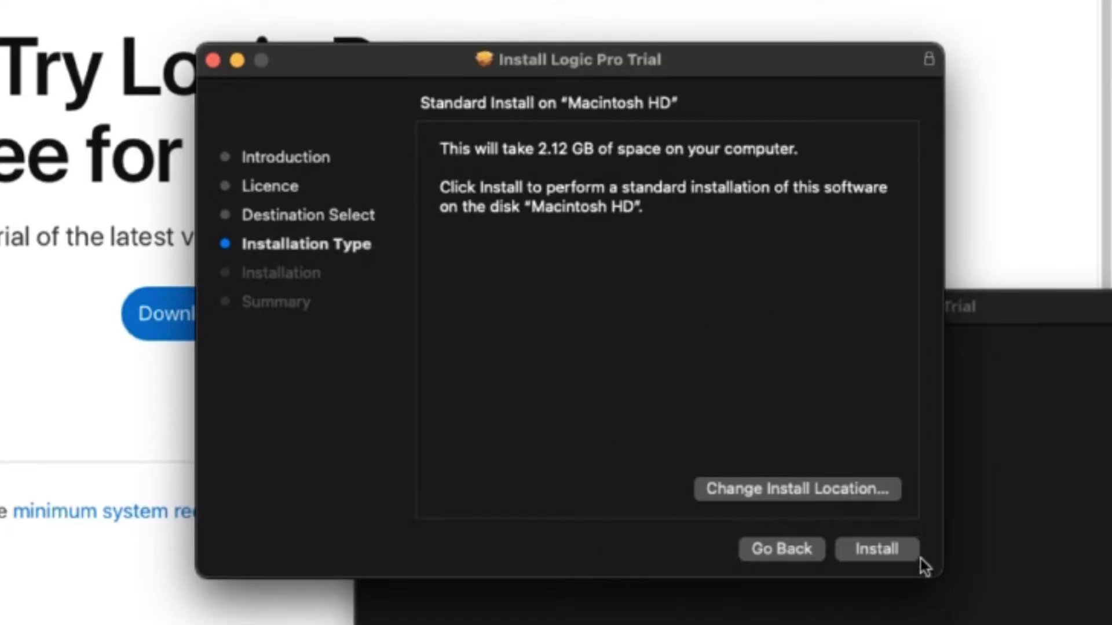
left_click(895, 550)
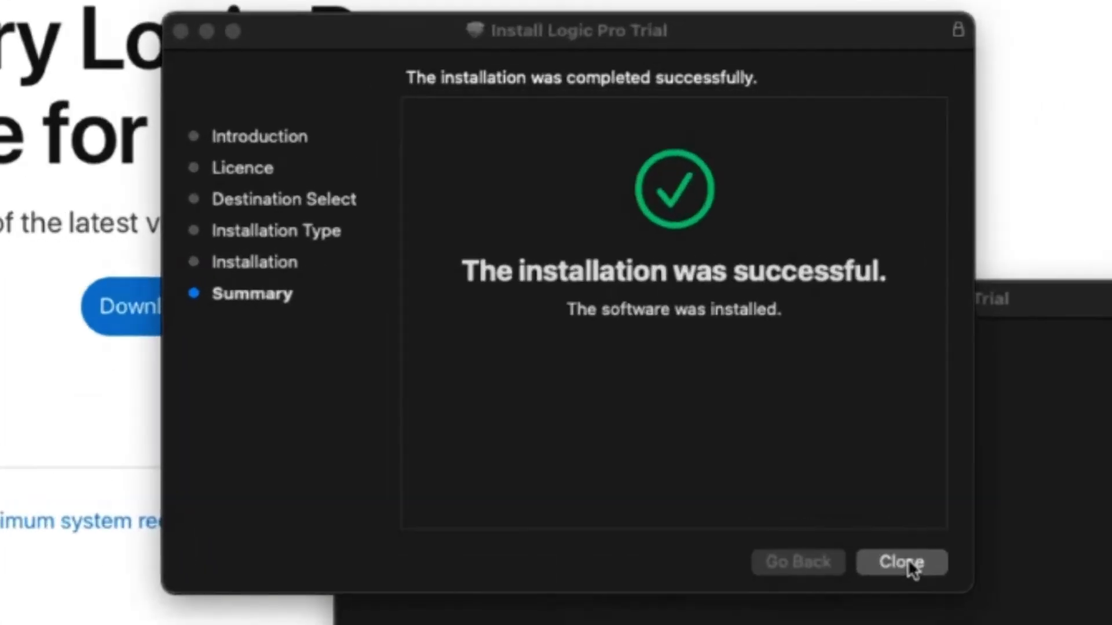
Step: Close the installer and disk window, return to GarageBand, and search Spotlight for 'logic'
left_click(799, 406)
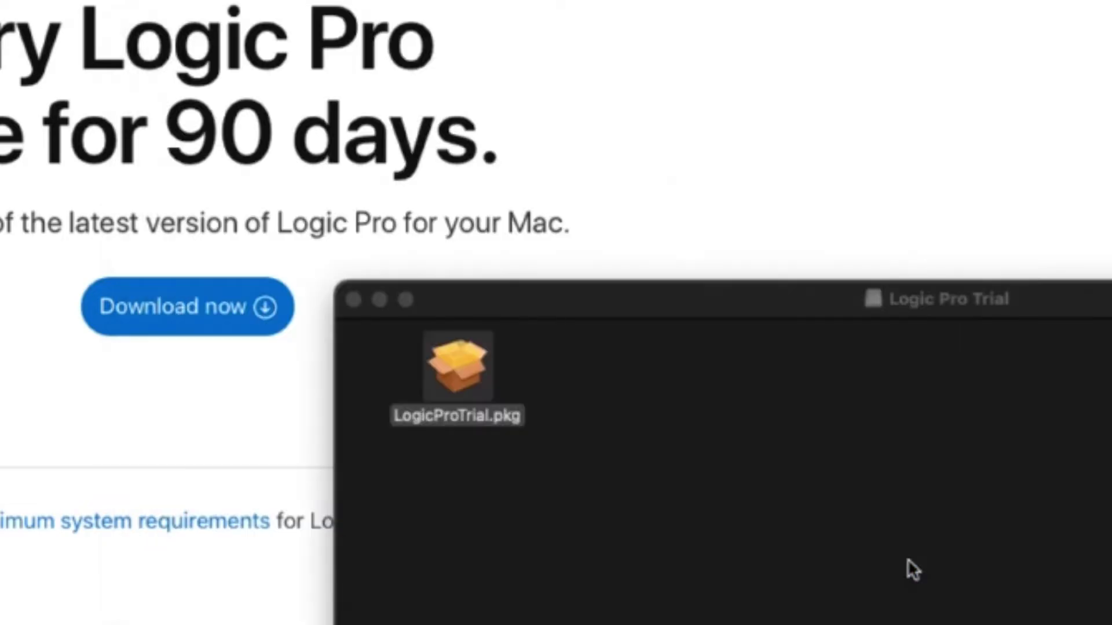
left_click(355, 300)
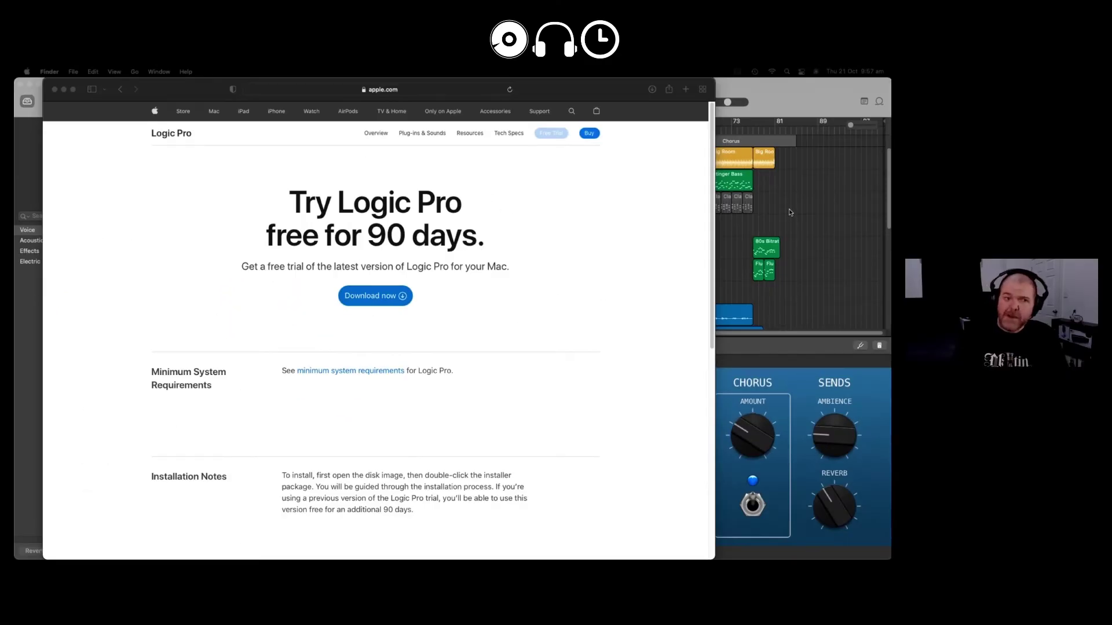
left_click(789, 209)
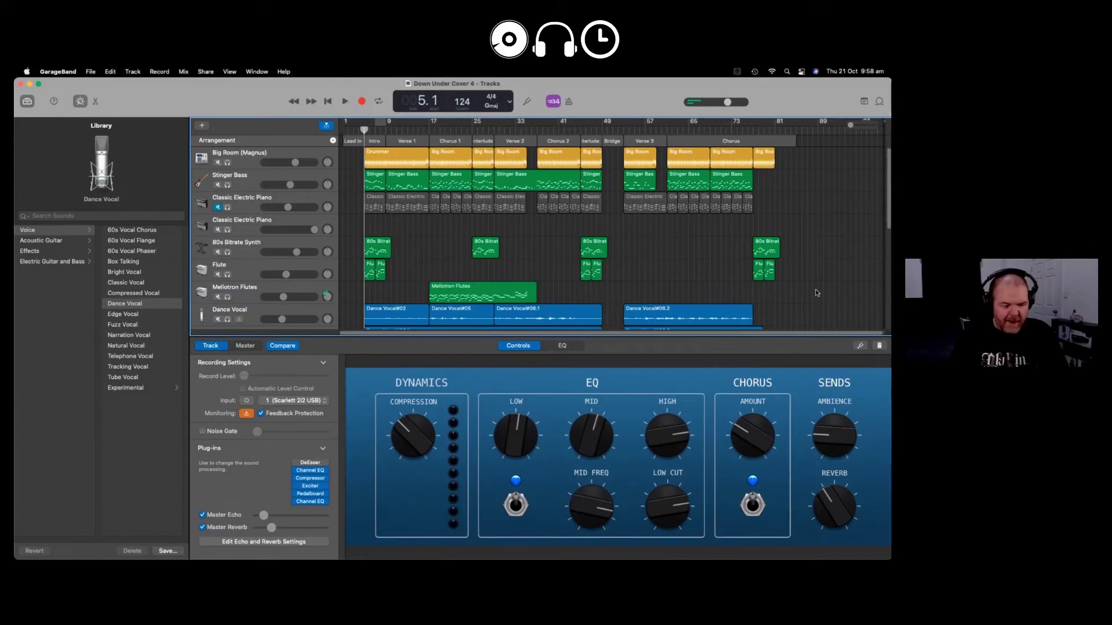
key("super+space")
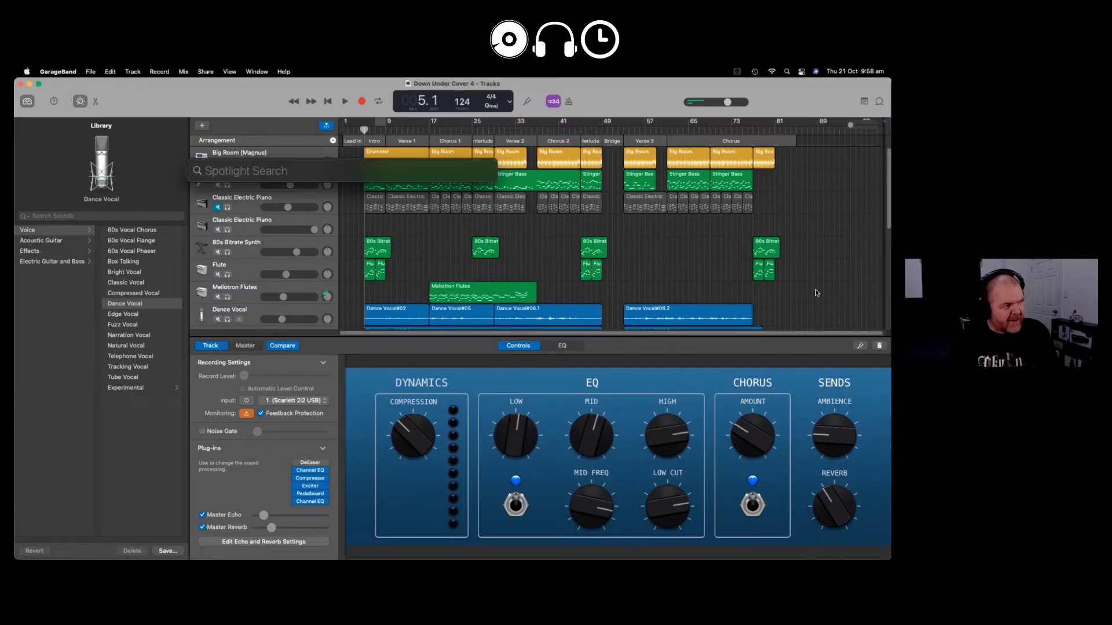
type("logic")
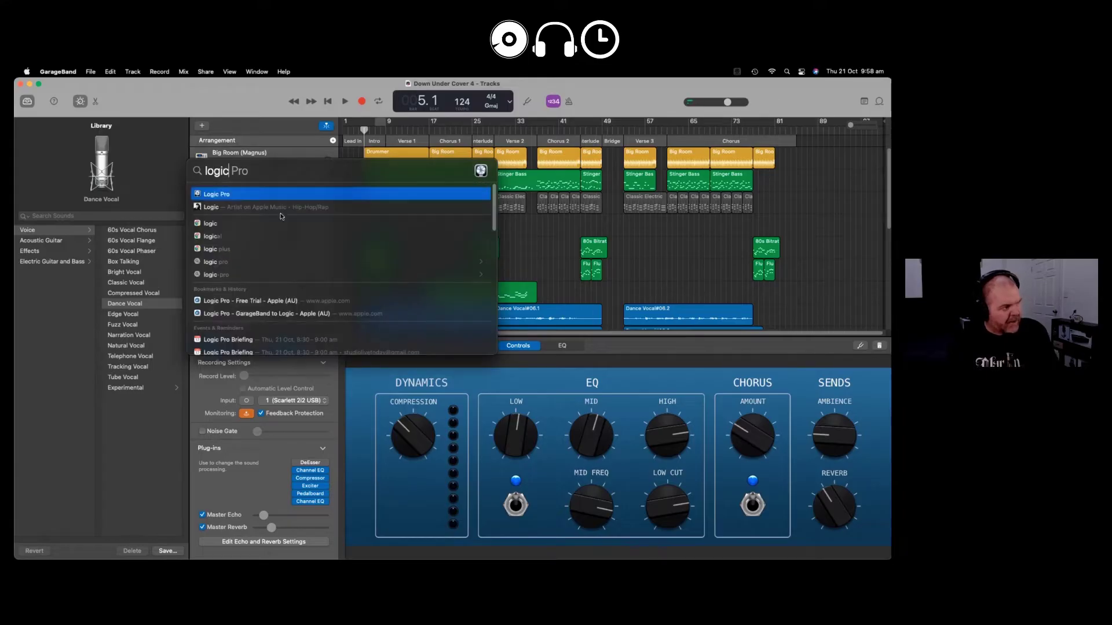
Step: Launch Logic Pro, authorise the Essential Sounds install, and allow microphone access
left_click(229, 197)
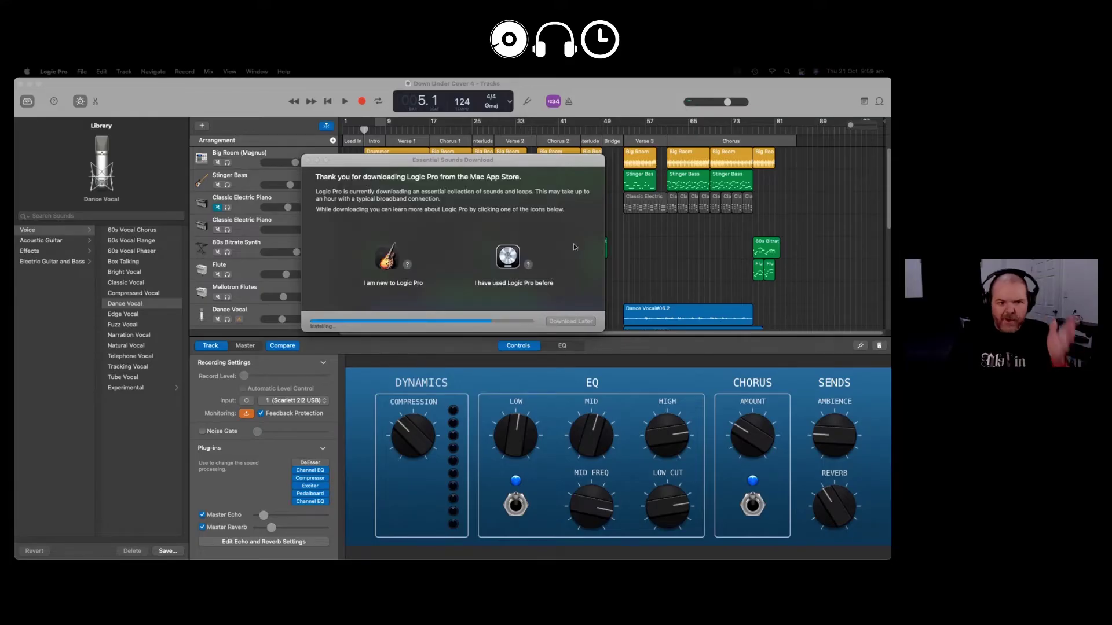
left_click(573, 243)
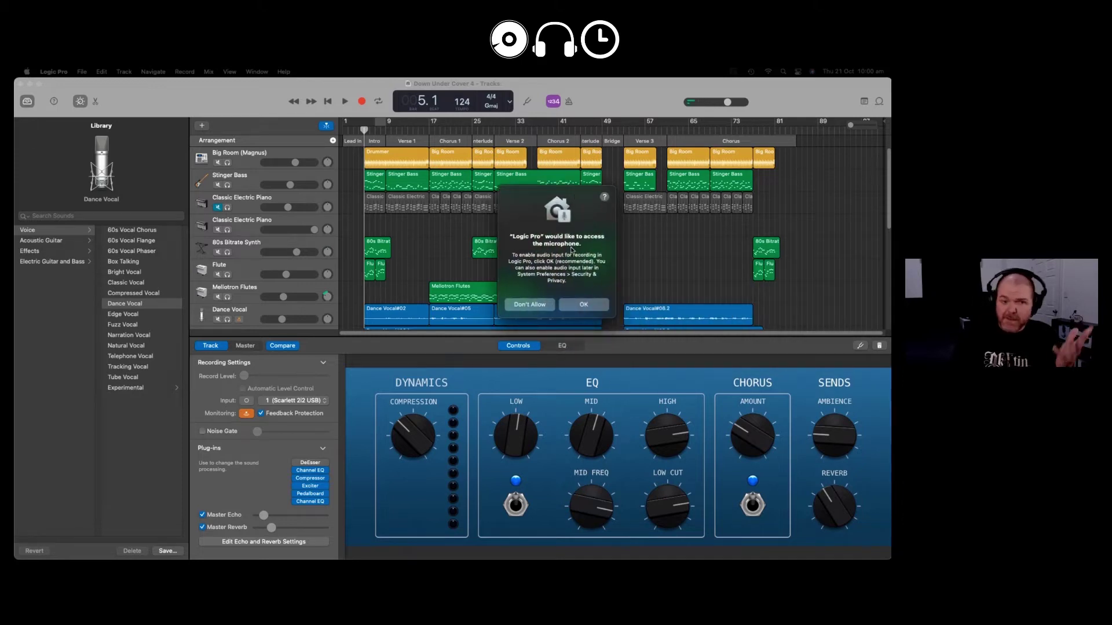
left_click(592, 305)
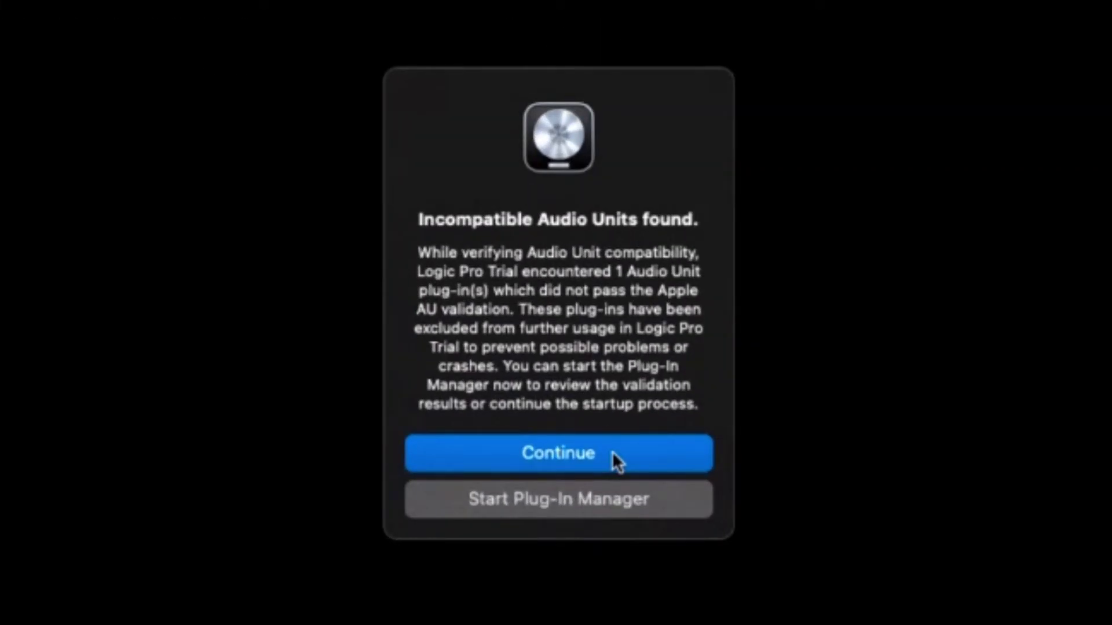
Step: Continue past the Audio Units warning, choose Download Later for extra sounds, and close What's New
left_click(612, 451)
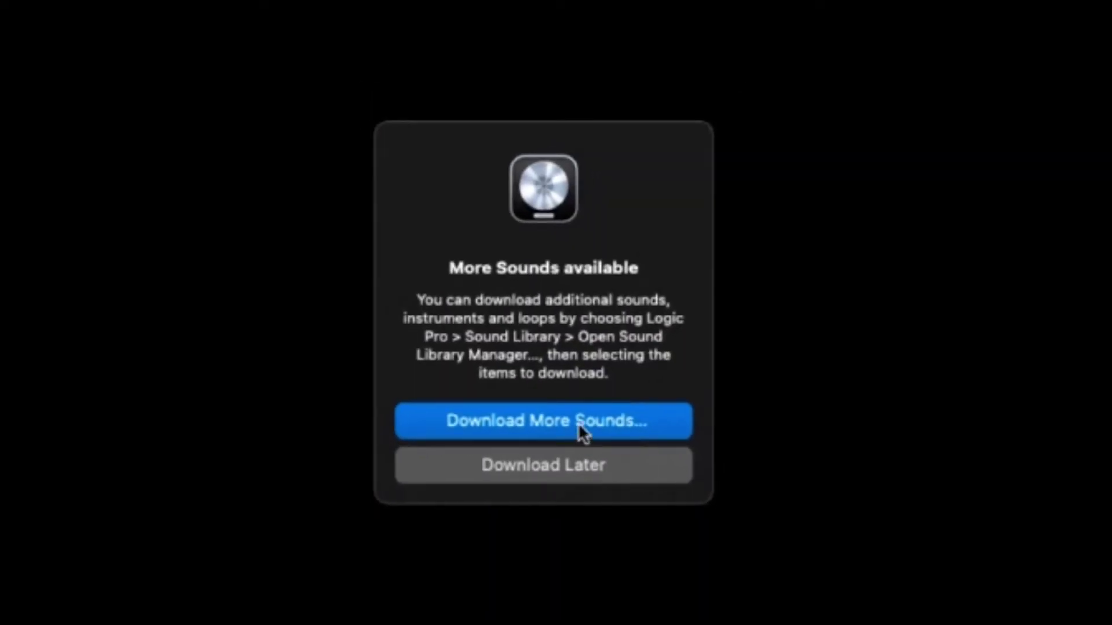
left_click(596, 471)
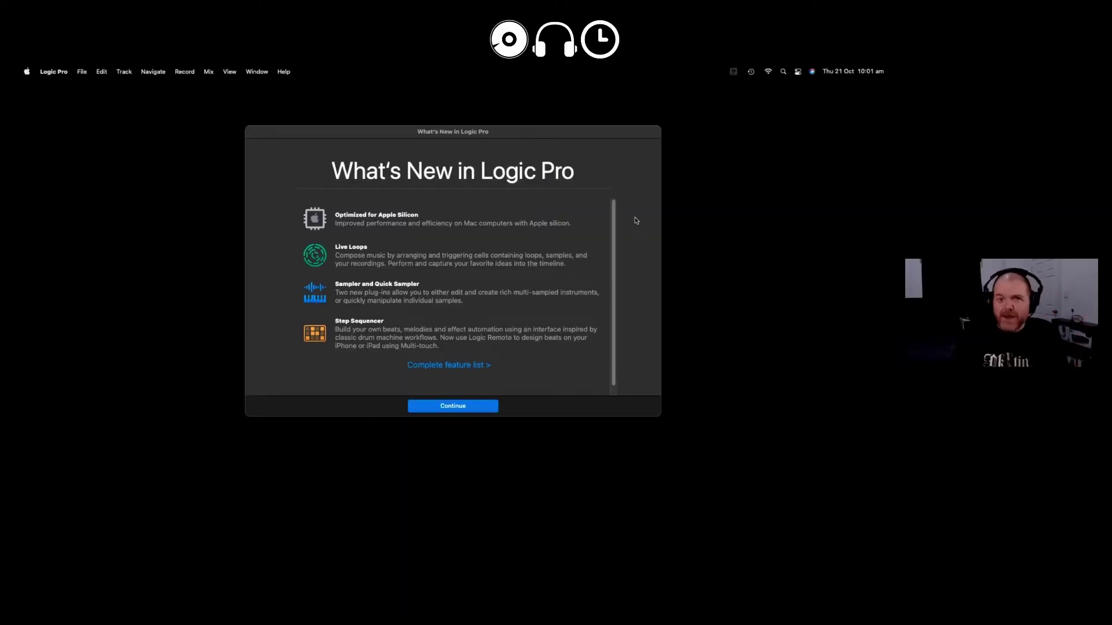
scroll(485, 250, "down", 1)
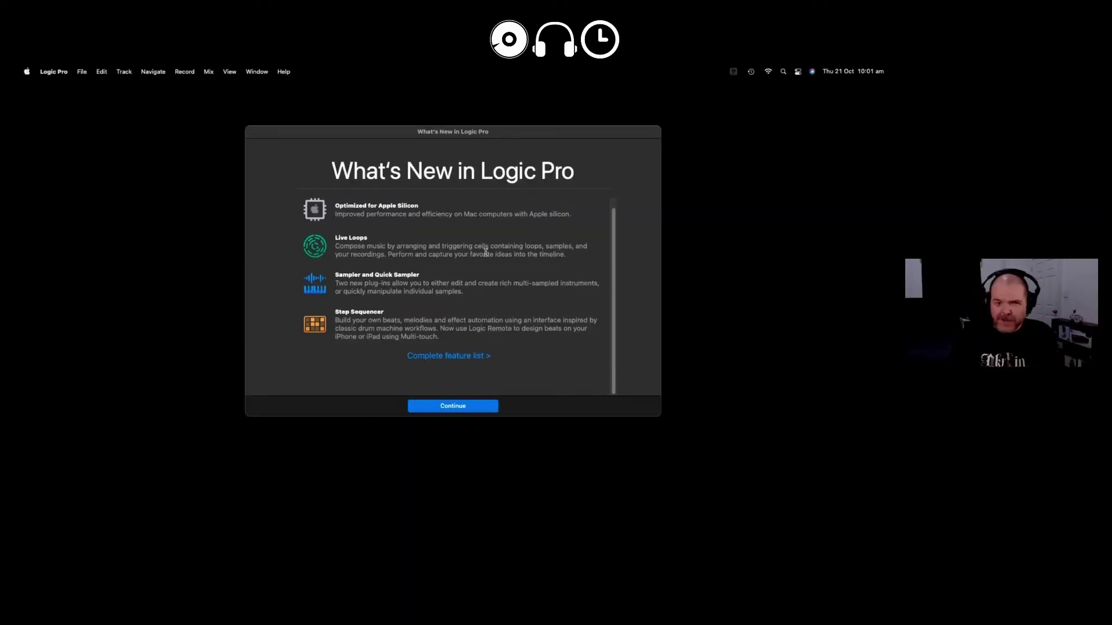
scroll(470, 307, "up", 1)
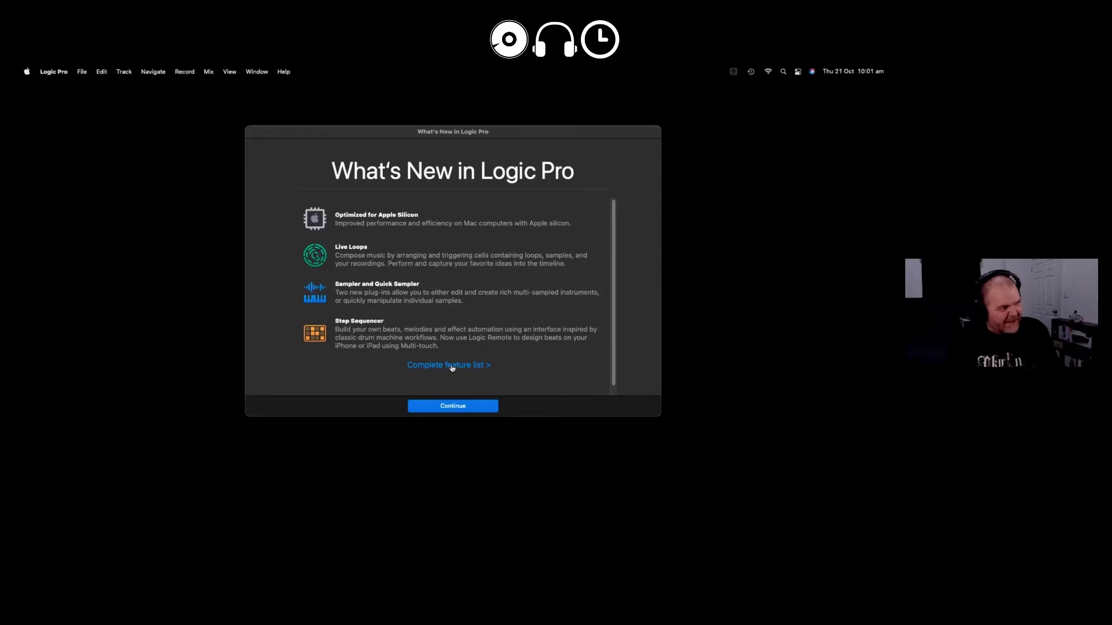
left_click(452, 408)
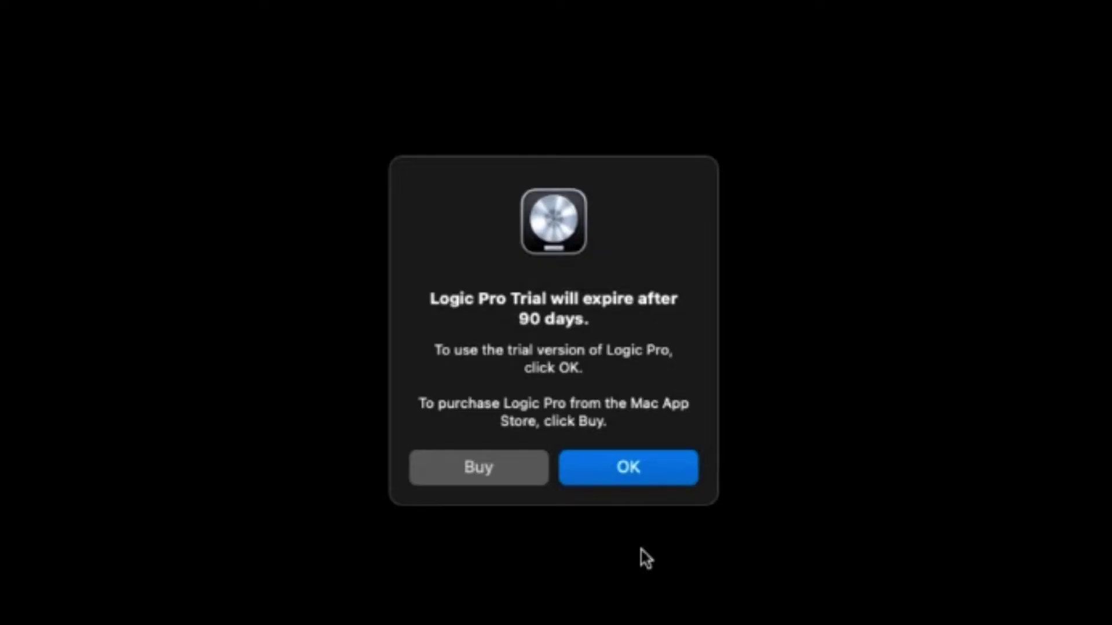
Step: Acknowledge the 90-day trial, browse Starter Grids and Demo Projects, then create an Empty Project
left_click(638, 469)
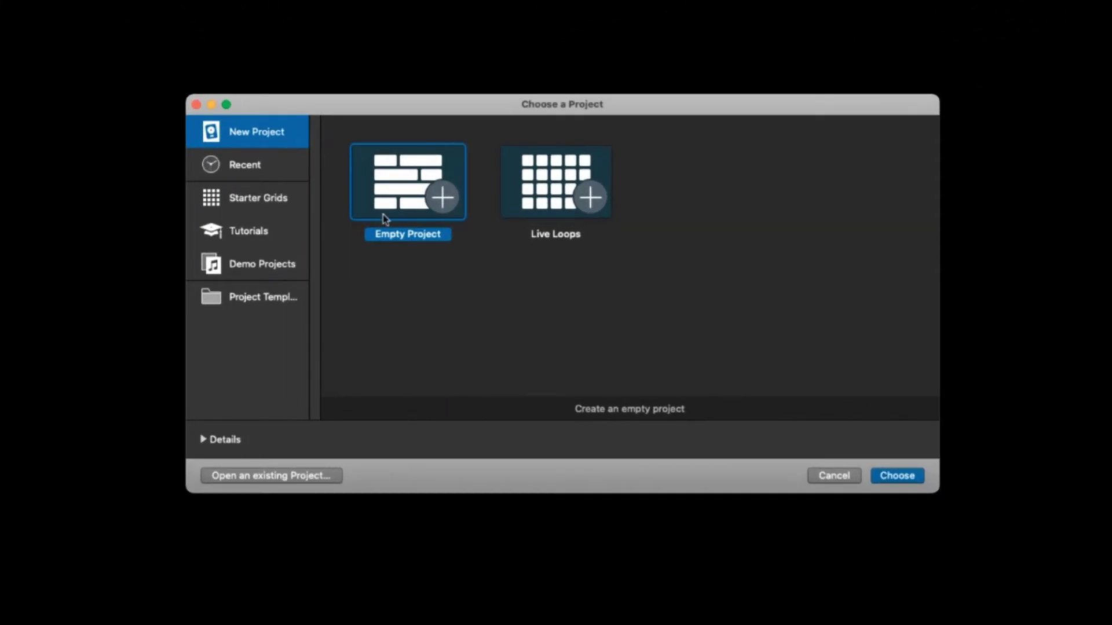
left_click(257, 195)
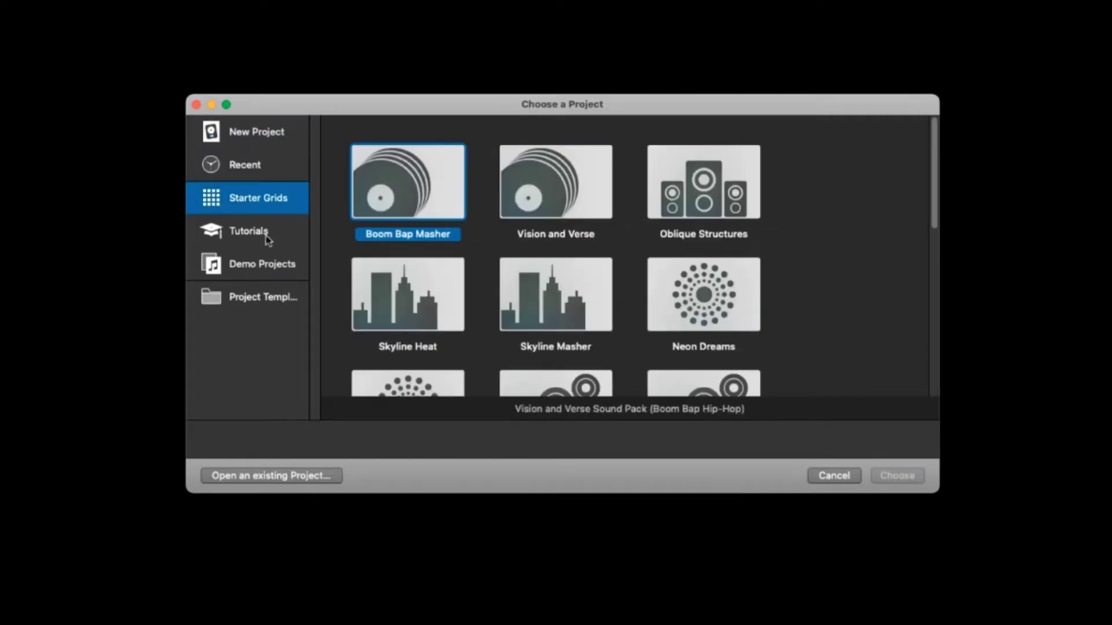
left_click(264, 268)
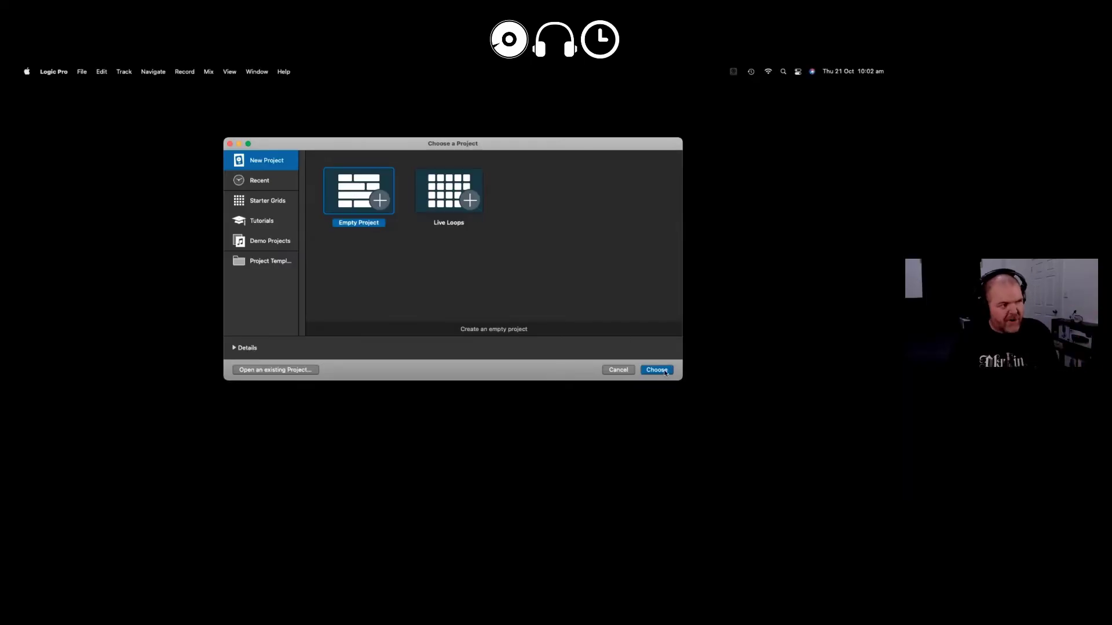
left_click(664, 372)
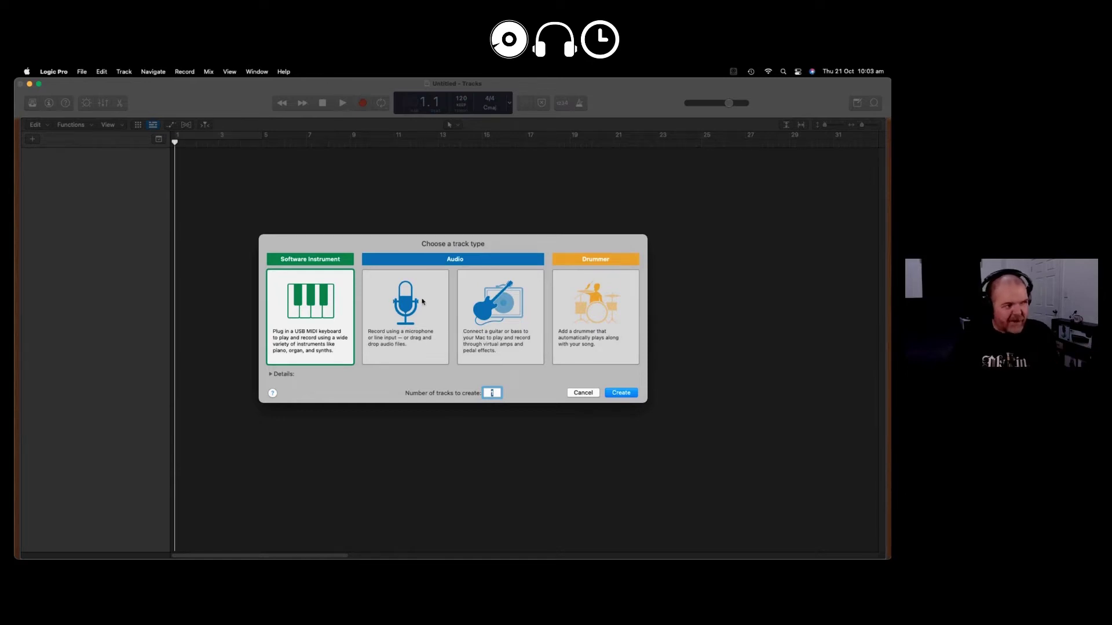
Step: Add a Classic Electric Piano software-instrument track and play a C chord with Musical Typing
left_click(633, 394)
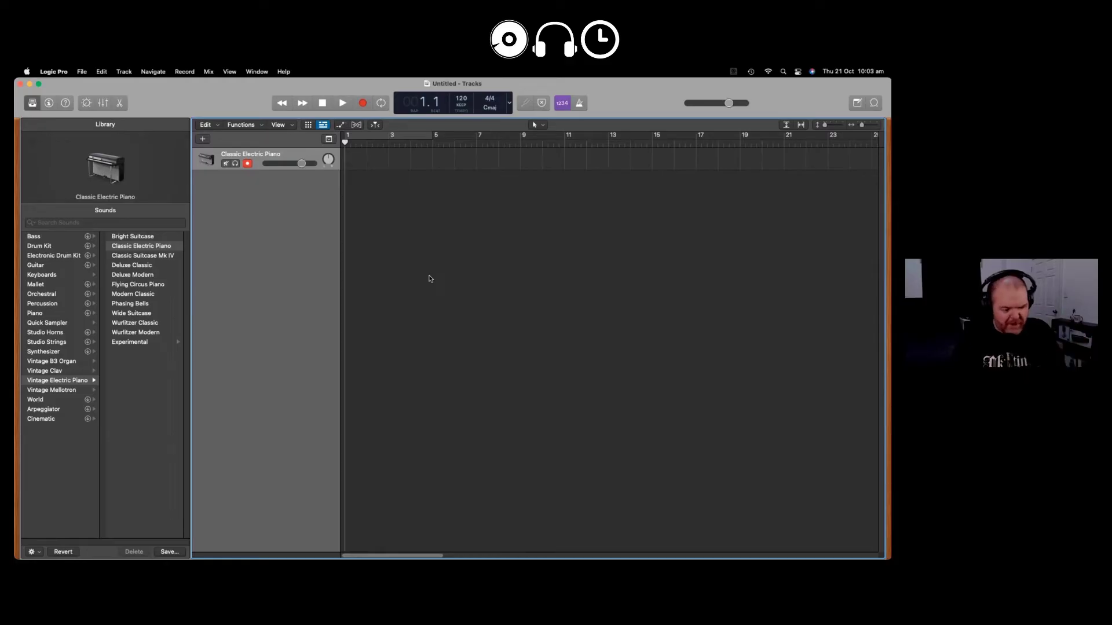
key("super+k")
key("a")
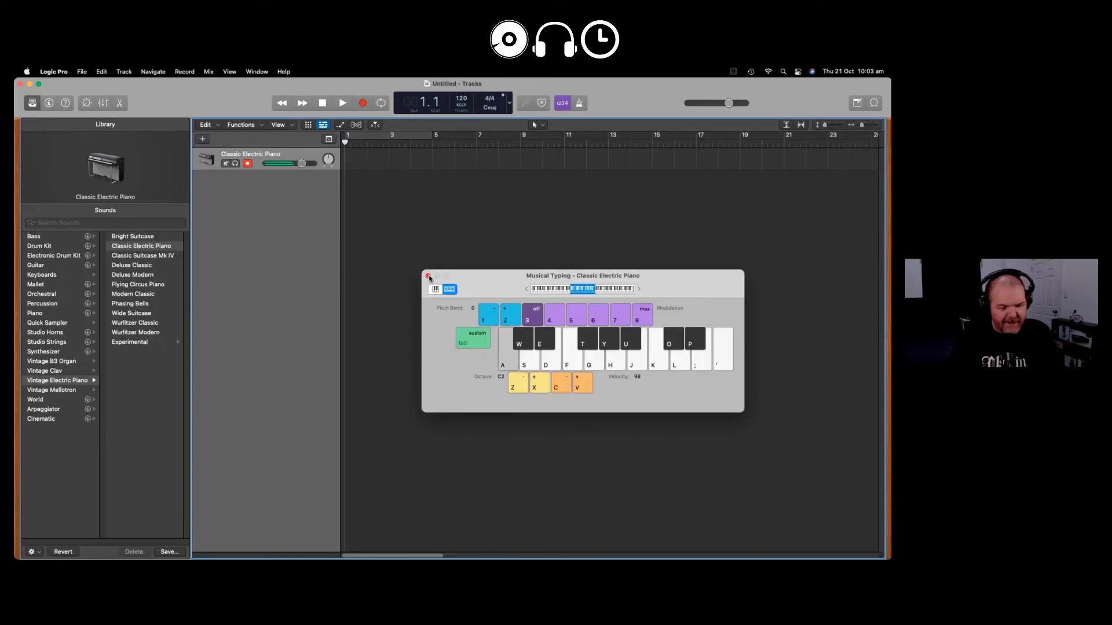
key("d")
key("g")
key("k")
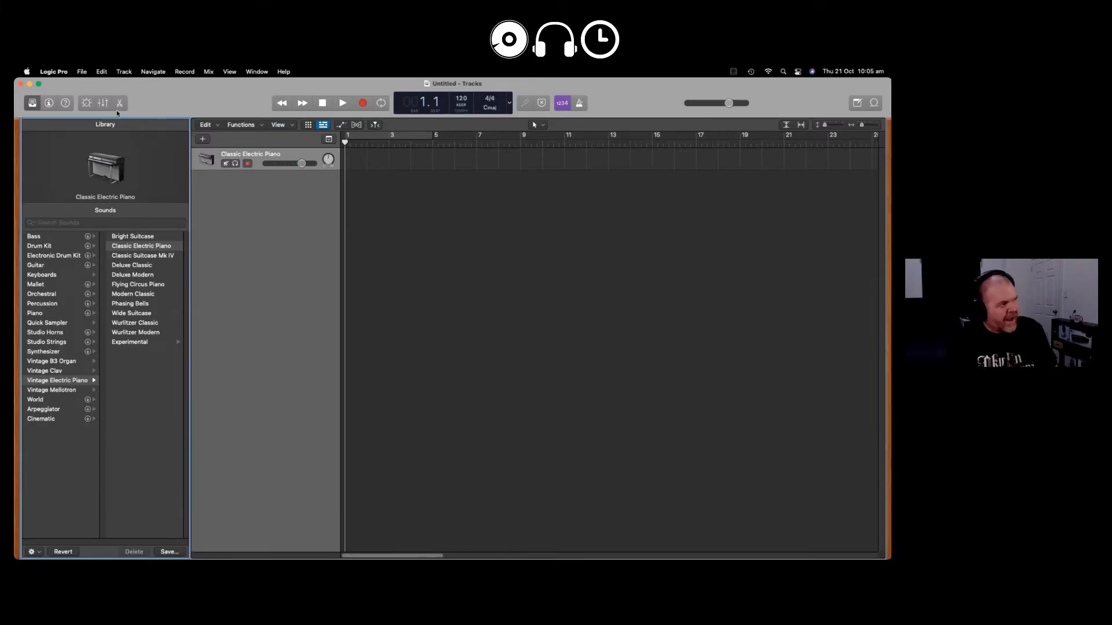
Step: Start a new project from the Billie Eilish – Ocean Eyes demo in Demo Projects
left_click(82, 72)
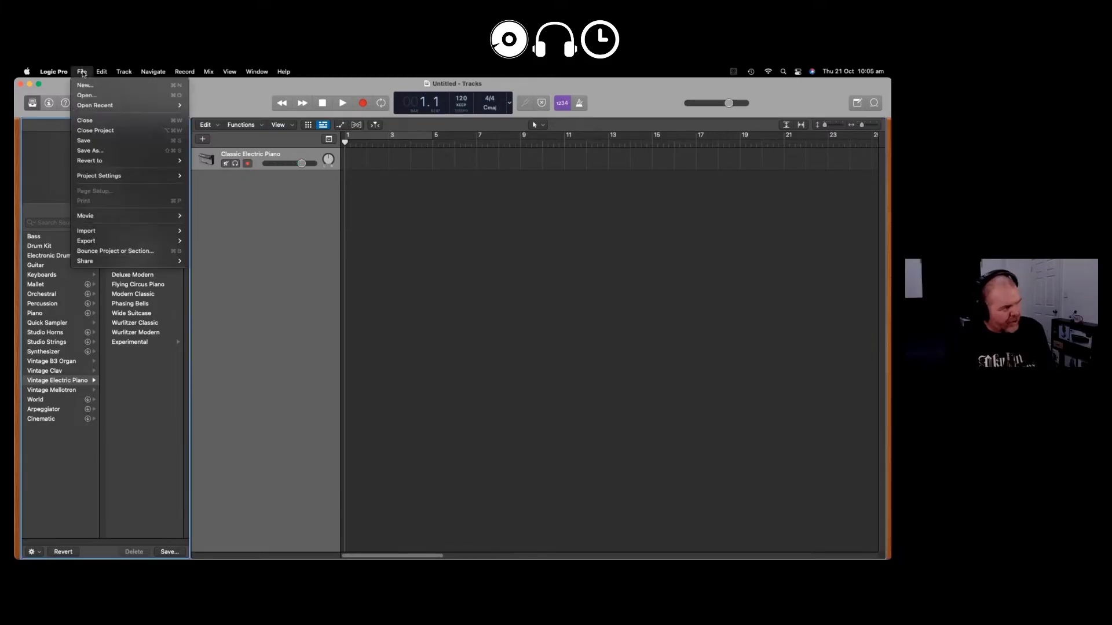
left_click(86, 85)
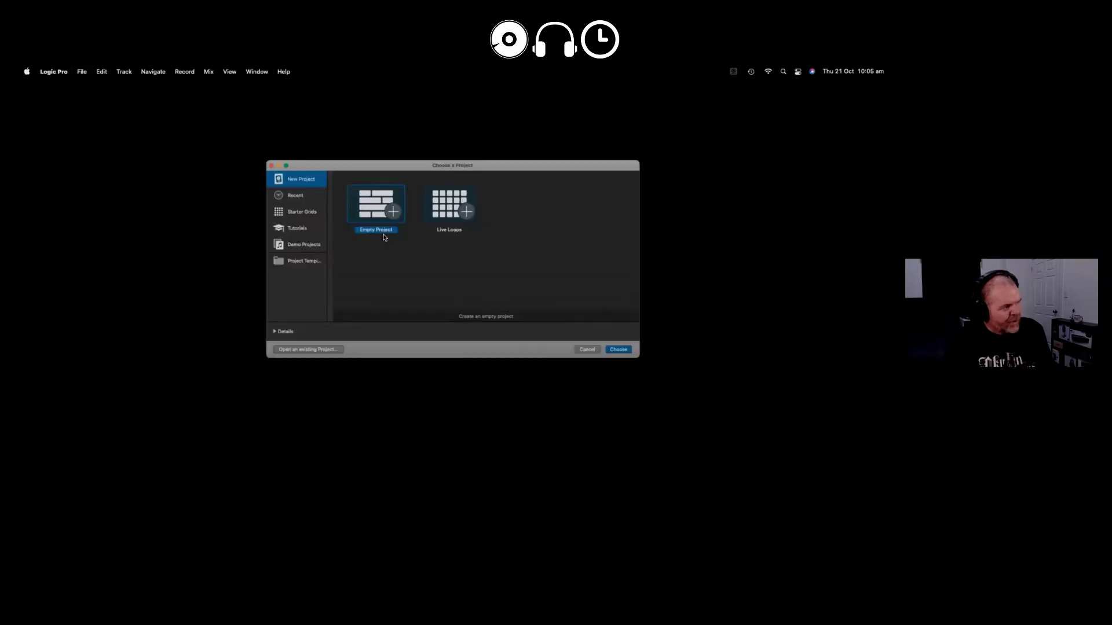
left_click(269, 243)
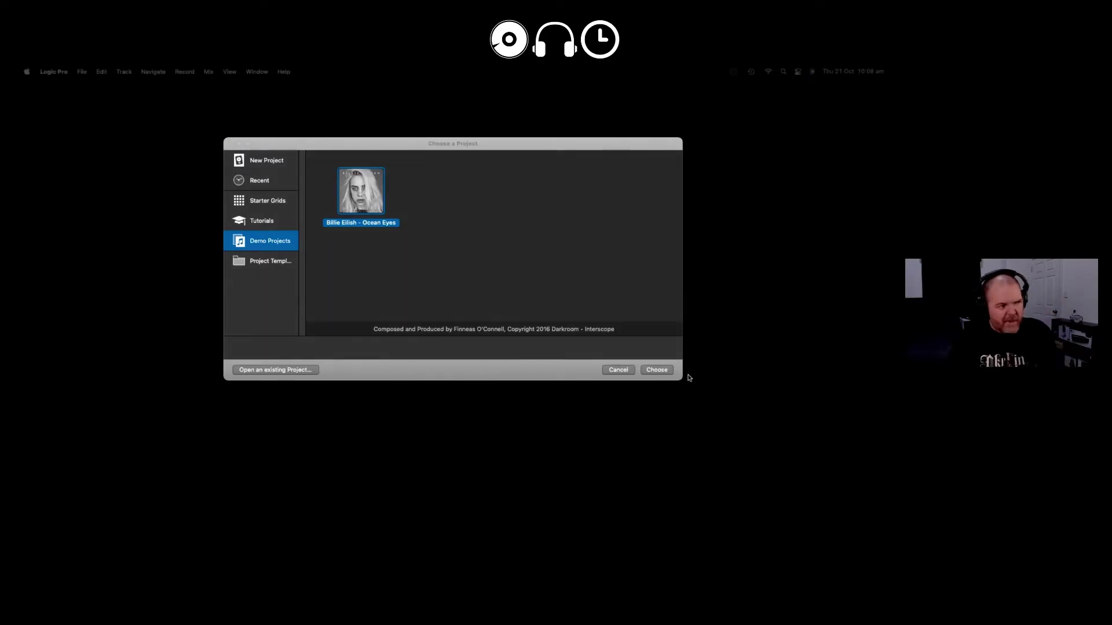
left_click(658, 370)
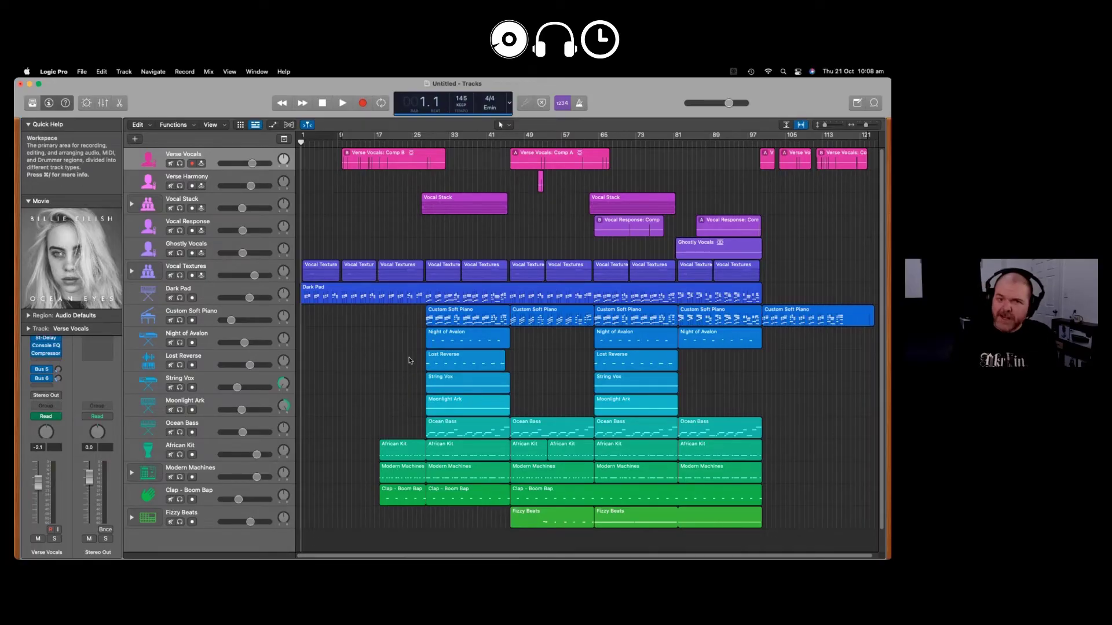
Step: Turn on cycle playback over the song and bring up the Logic Pro menu's Sound Library options
left_click(366, 133)
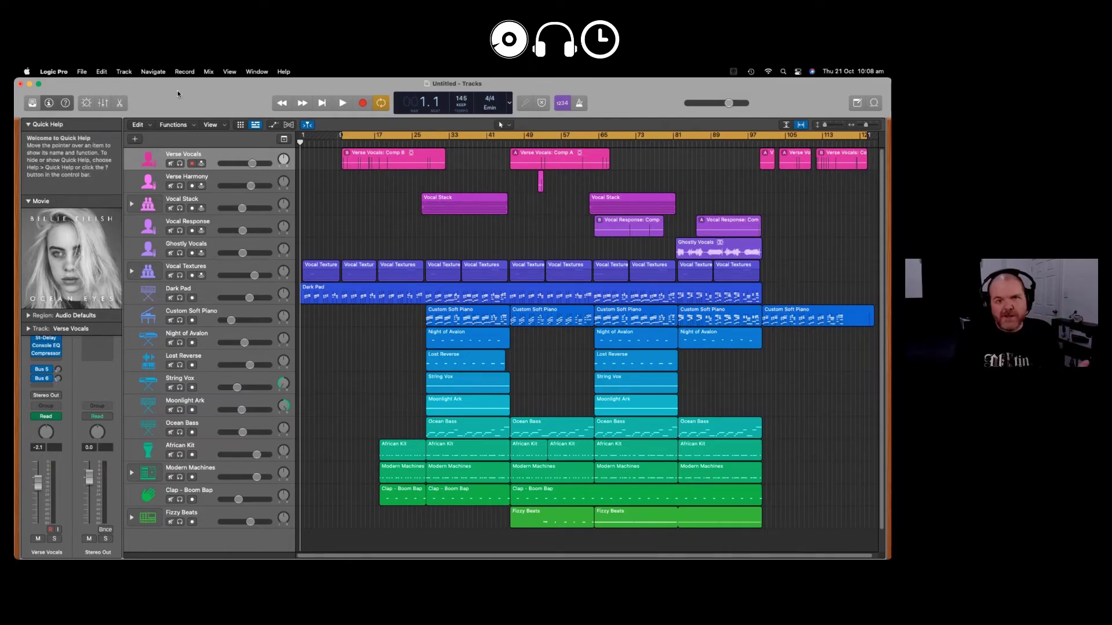
left_click(58, 74)
mouse_move(92, 129)
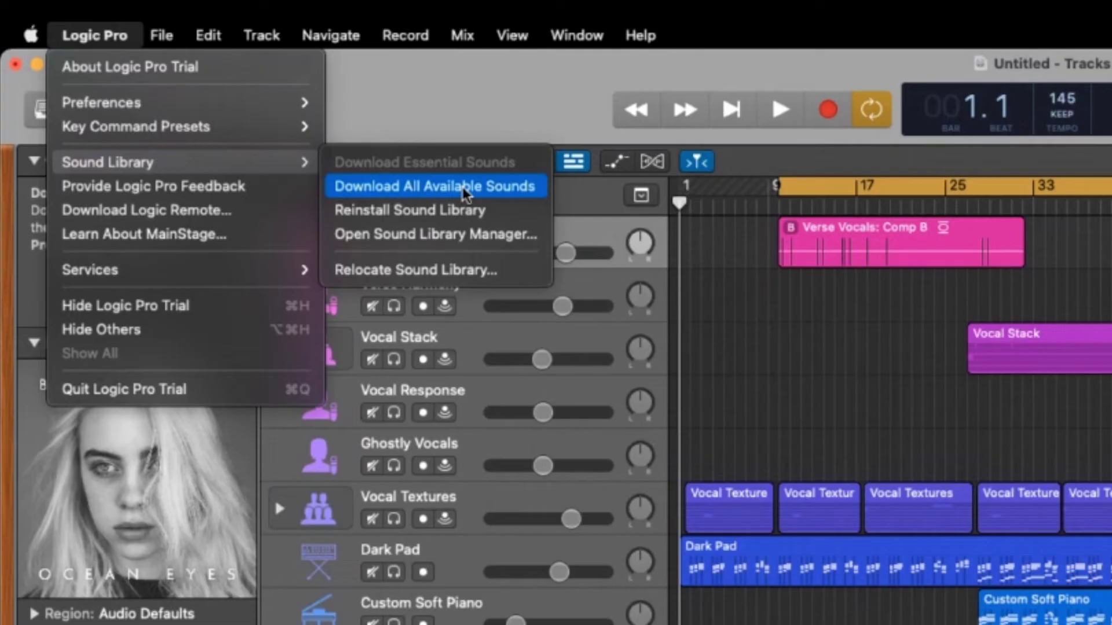
Step: In Sound Library Manager, tick the Studio Strings package (3.06 GB) and install it
left_click(455, 238)
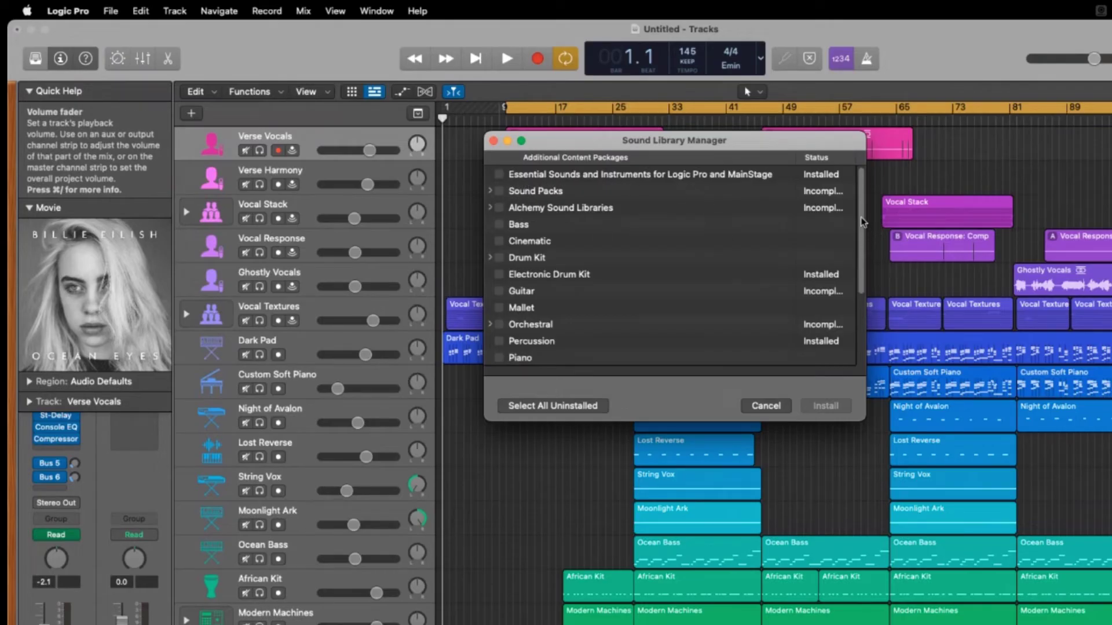
left_click_drag(863, 221, 861, 291)
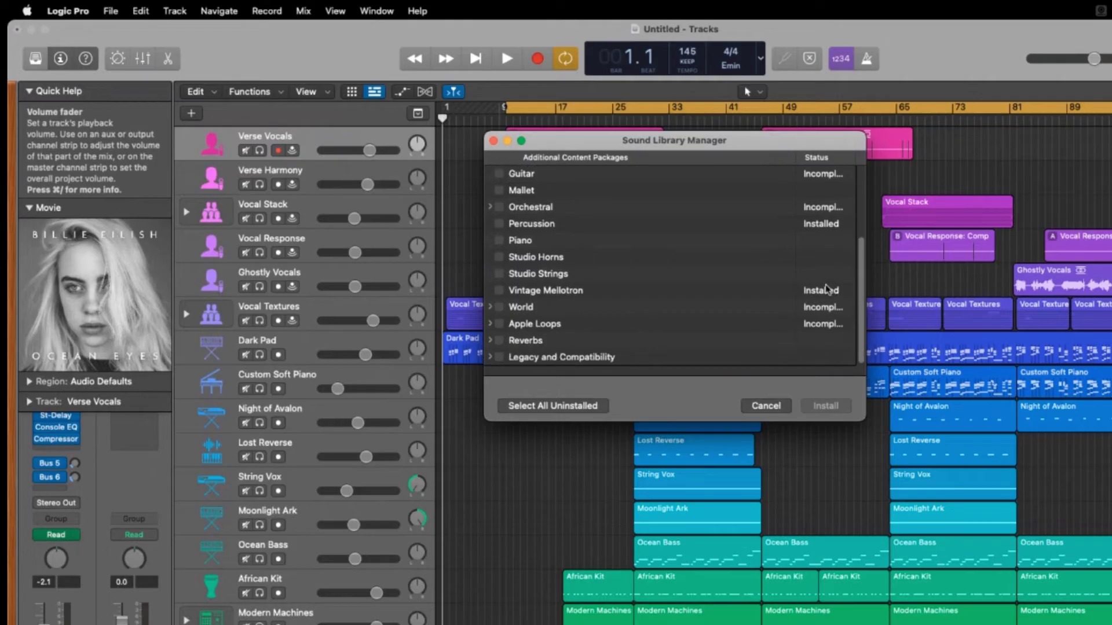
left_click(500, 275)
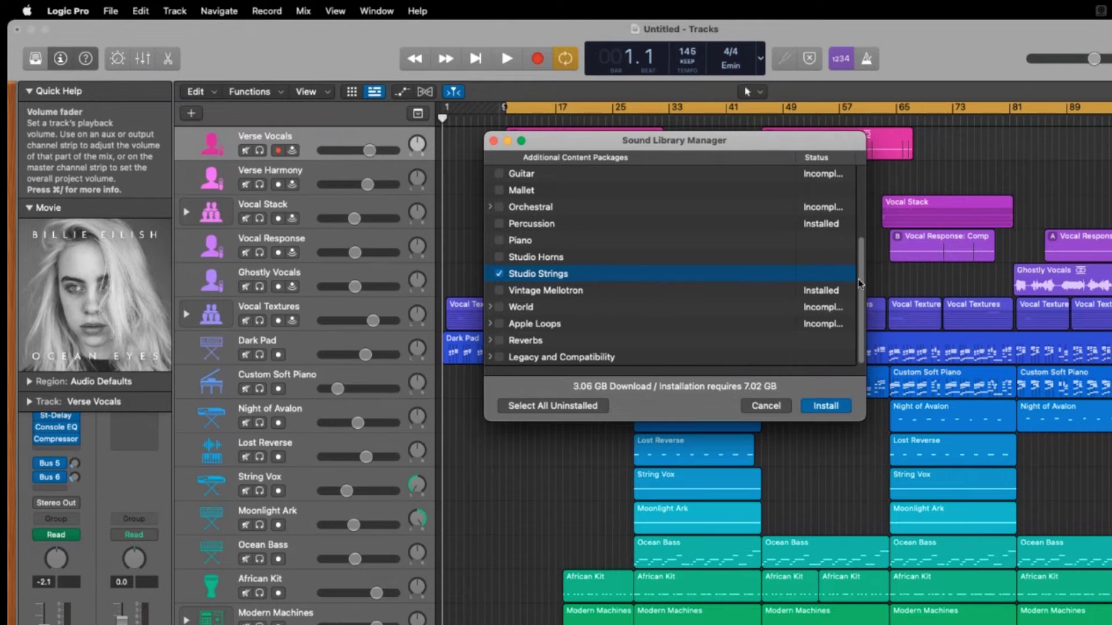
scroll(861, 287, "up", 5)
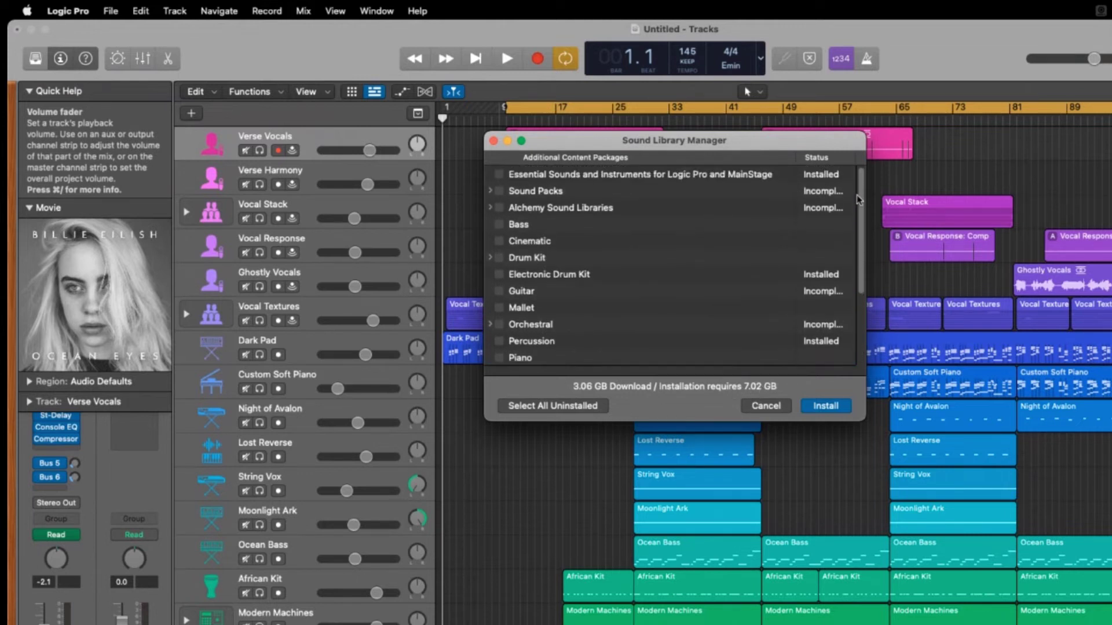
left_click(832, 407)
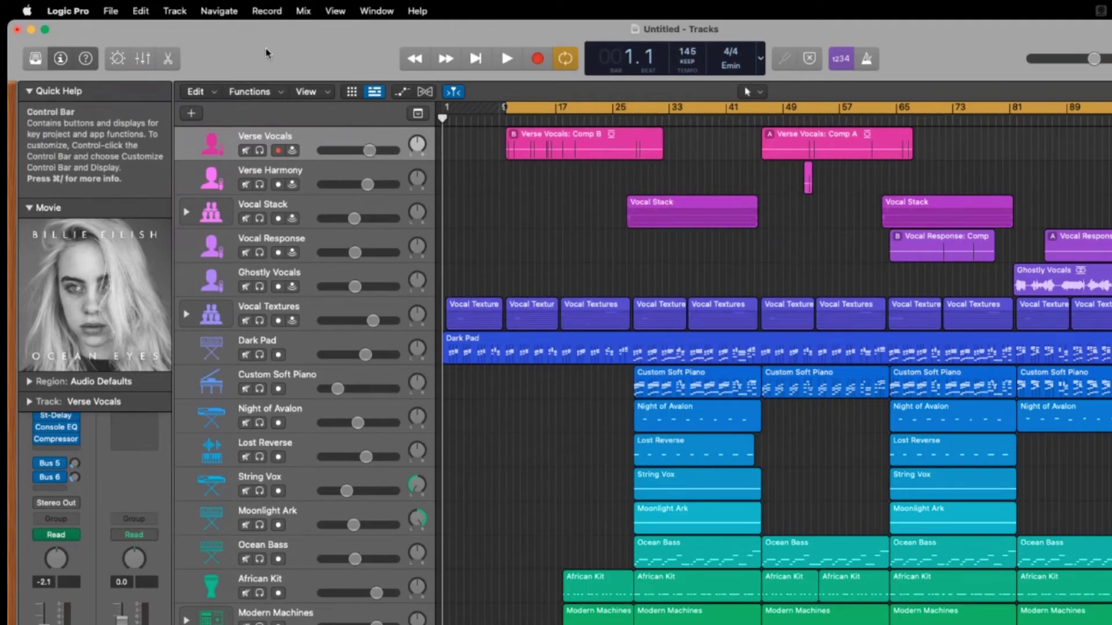
Step: Relocate the Sound Library to the One Touch drive
left_click(68, 11)
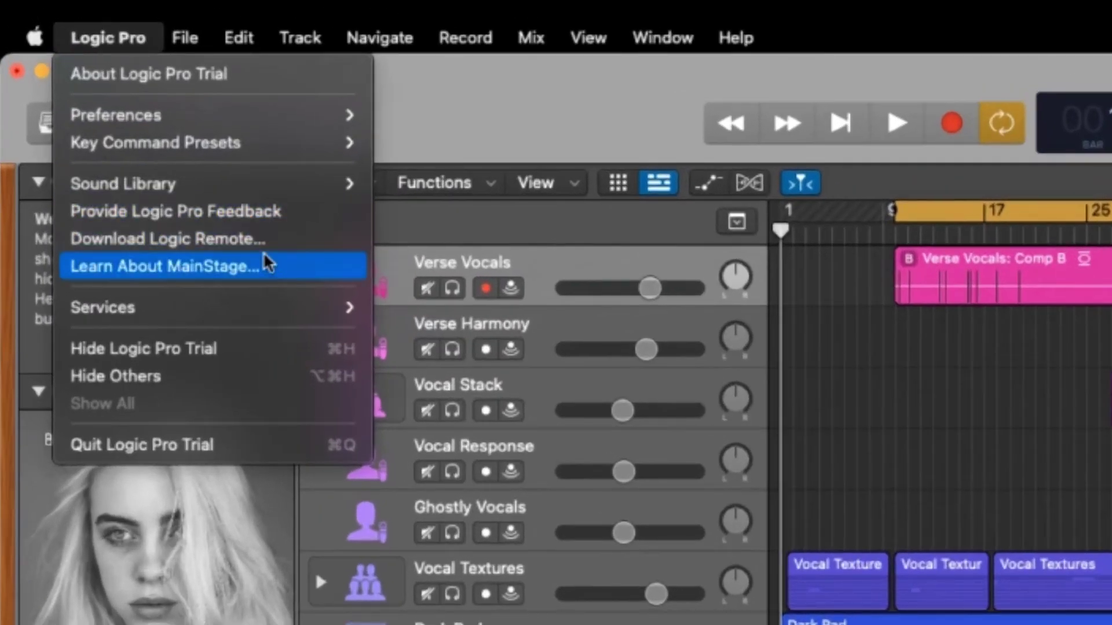
mouse_move(250, 194)
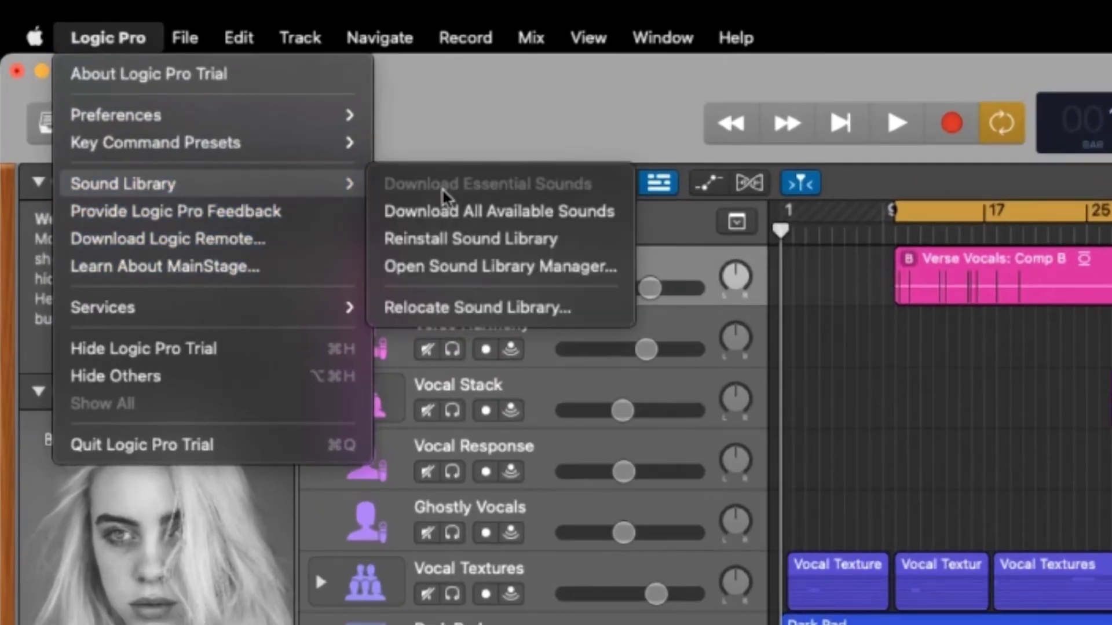
left_click(527, 314)
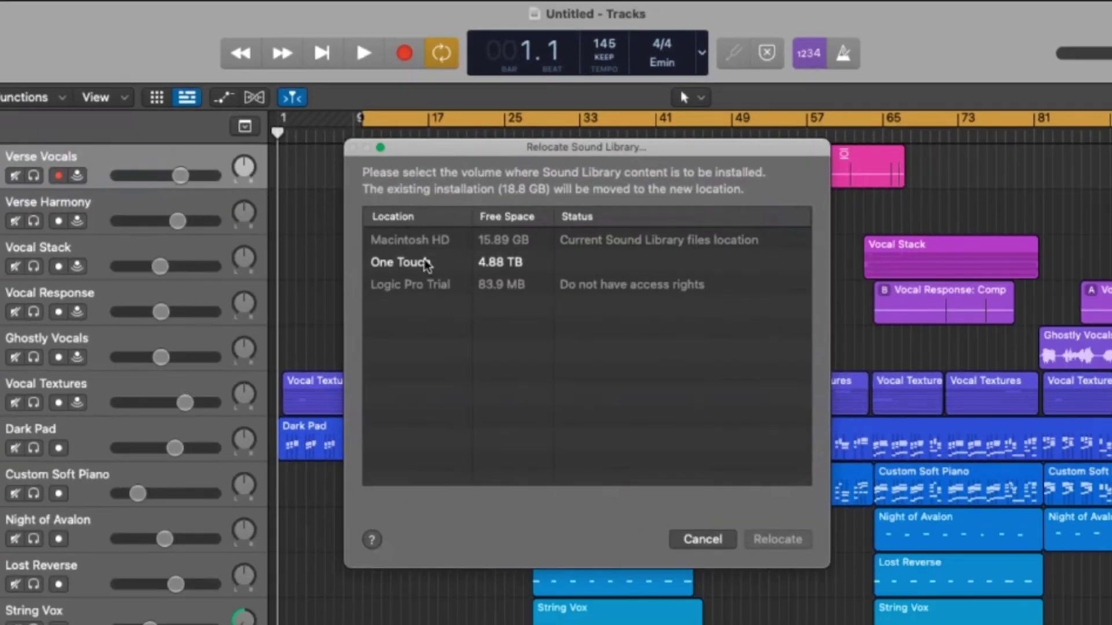
left_click(982, 408)
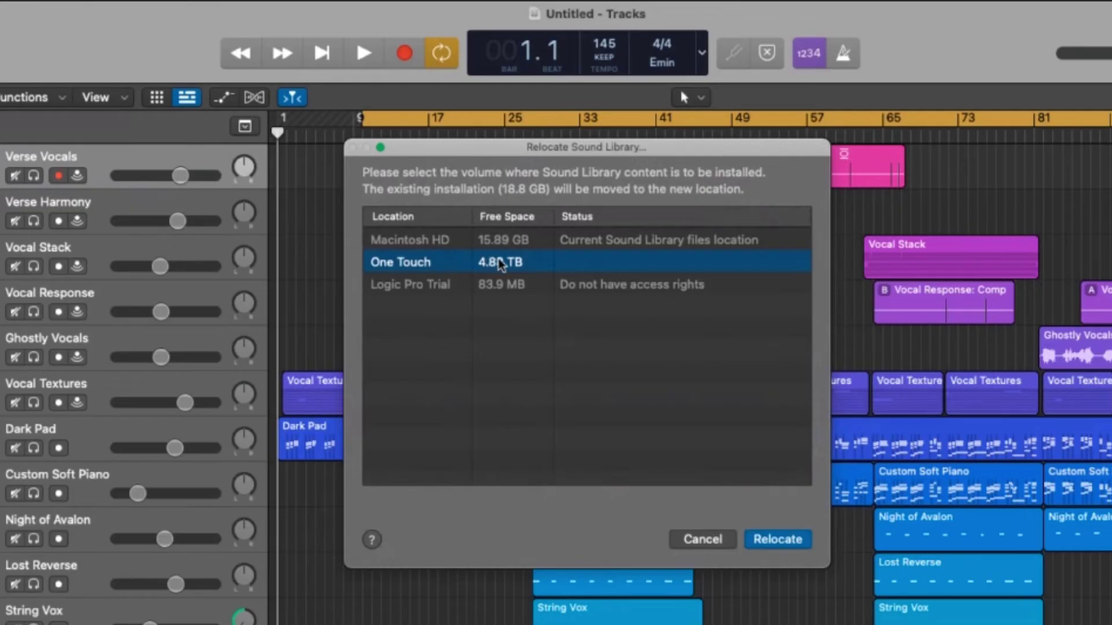
left_click(778, 541)
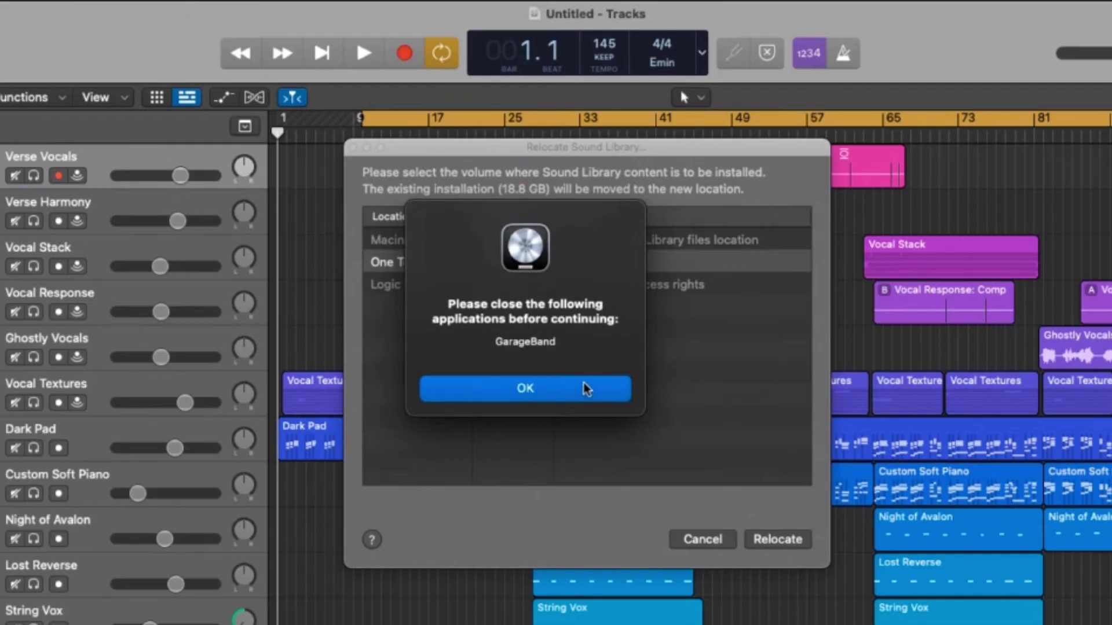
Step: Confirm closing GarageBand, enter the account password to install the helper, and dismiss the success message
left_click(573, 390)
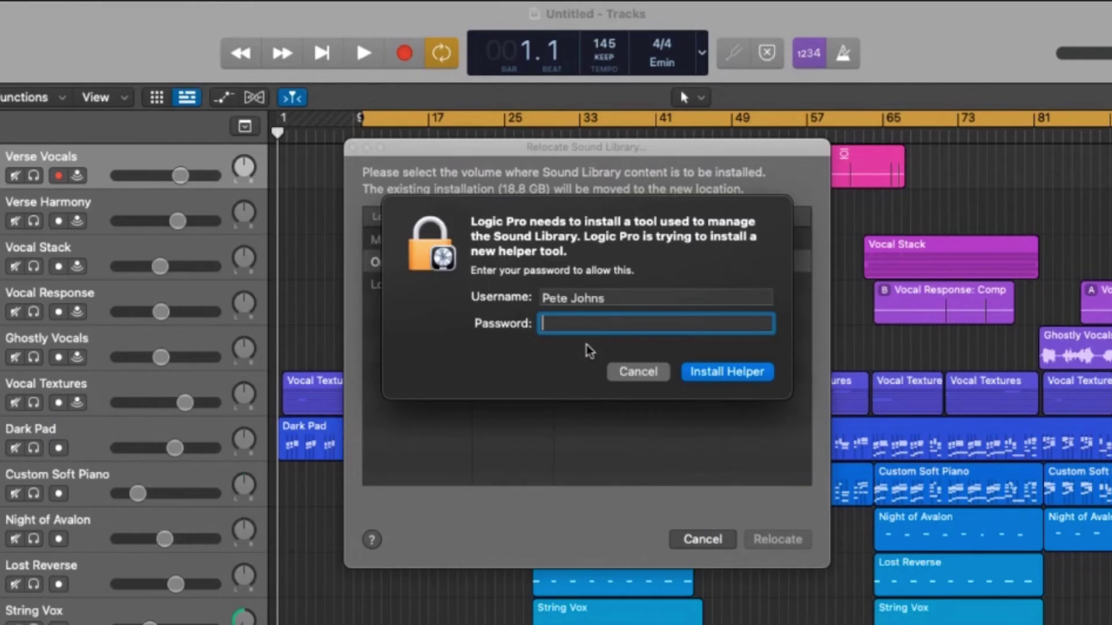
key("super+v")
left_click(720, 372)
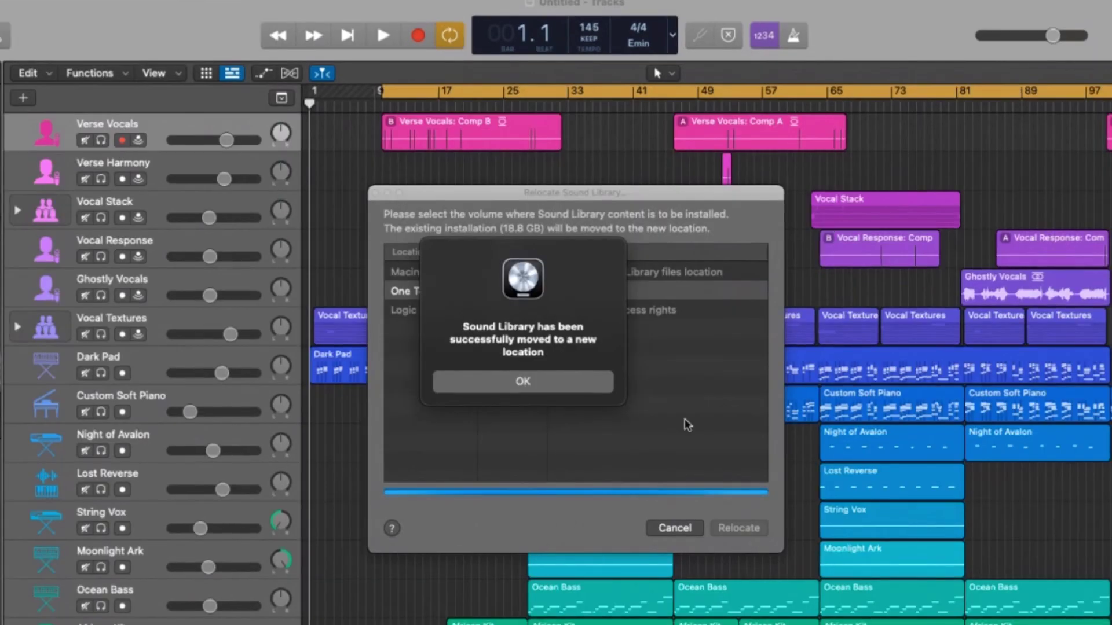
left_click(549, 387)
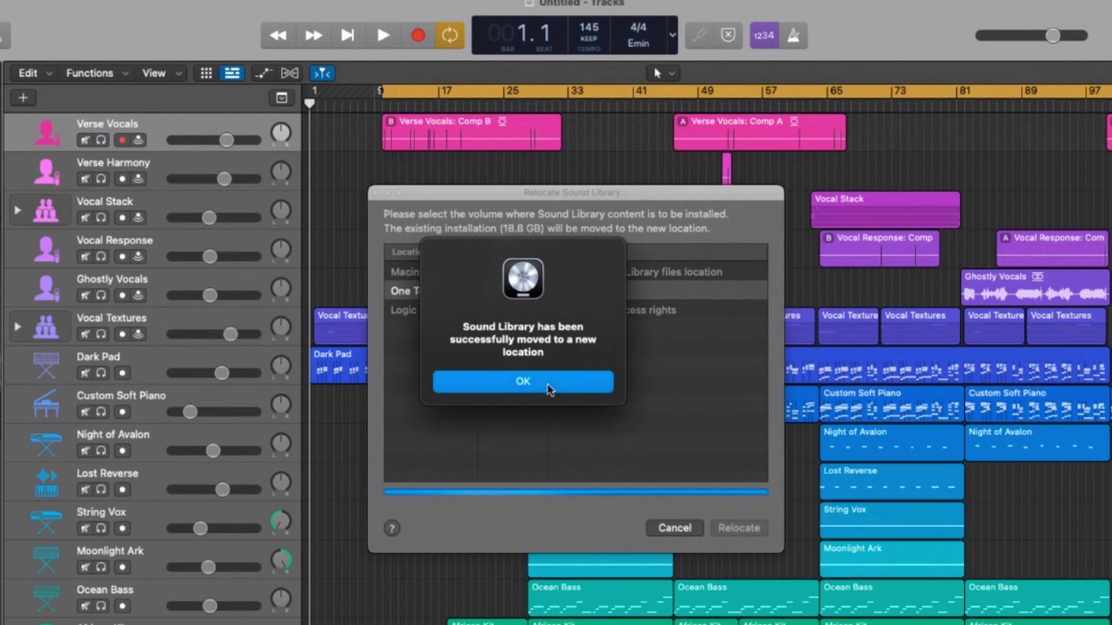
left_click(547, 386)
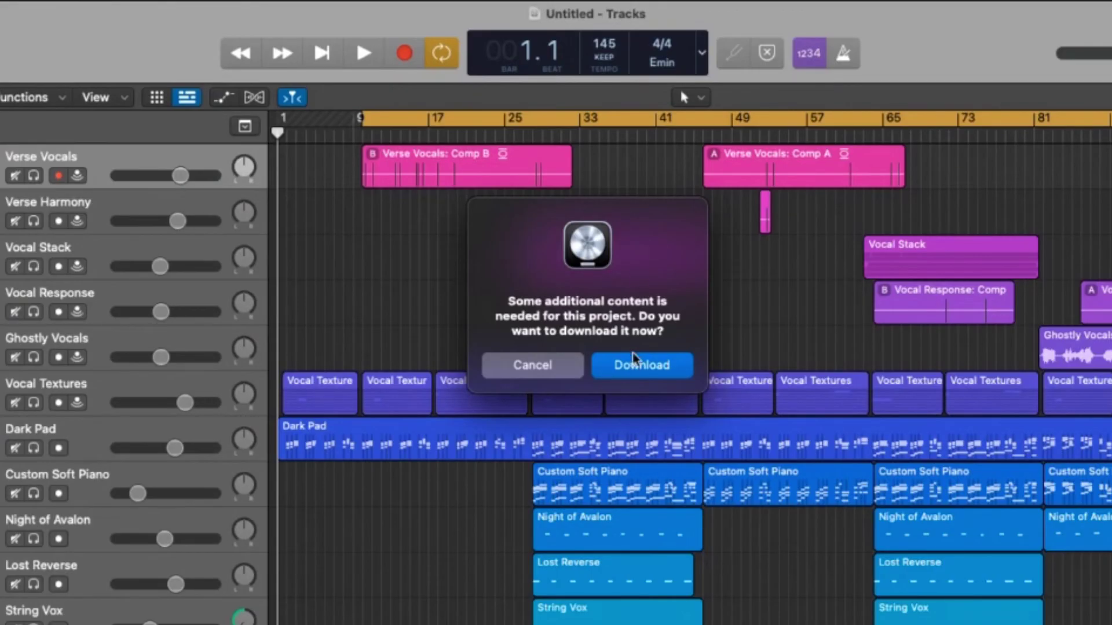
Step: Download the additional content the Ocean Eyes project needs
left_click(652, 366)
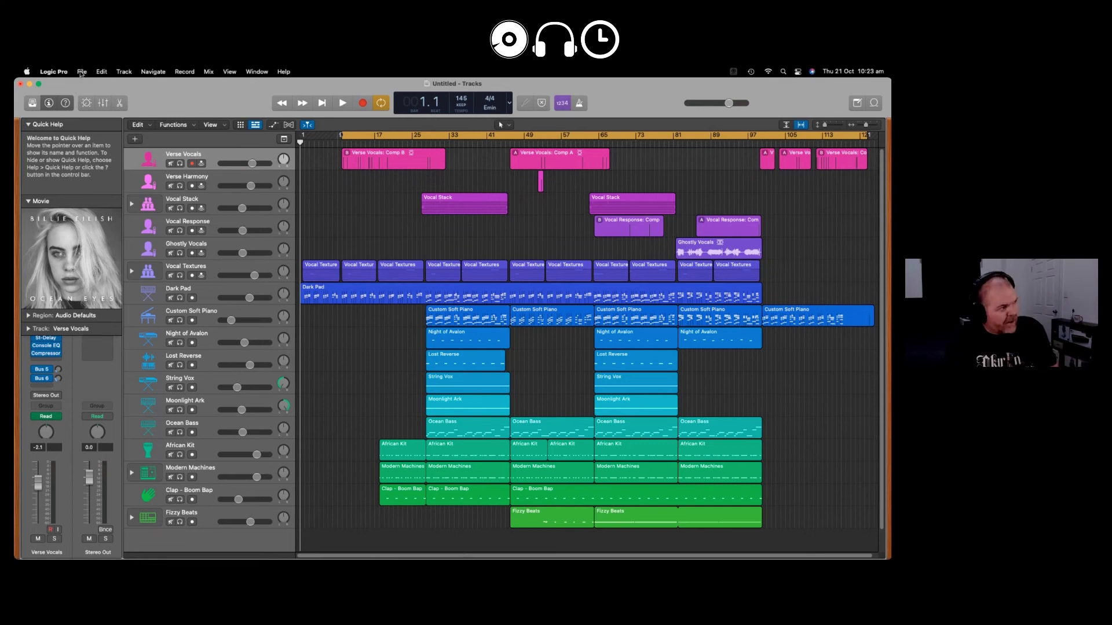
Step: Open the GarageBand song Murdering Time 6 without saving Untitled, naming it 'Murdering Time 6 (Logic)'
left_click(82, 72)
left_click(96, 95)
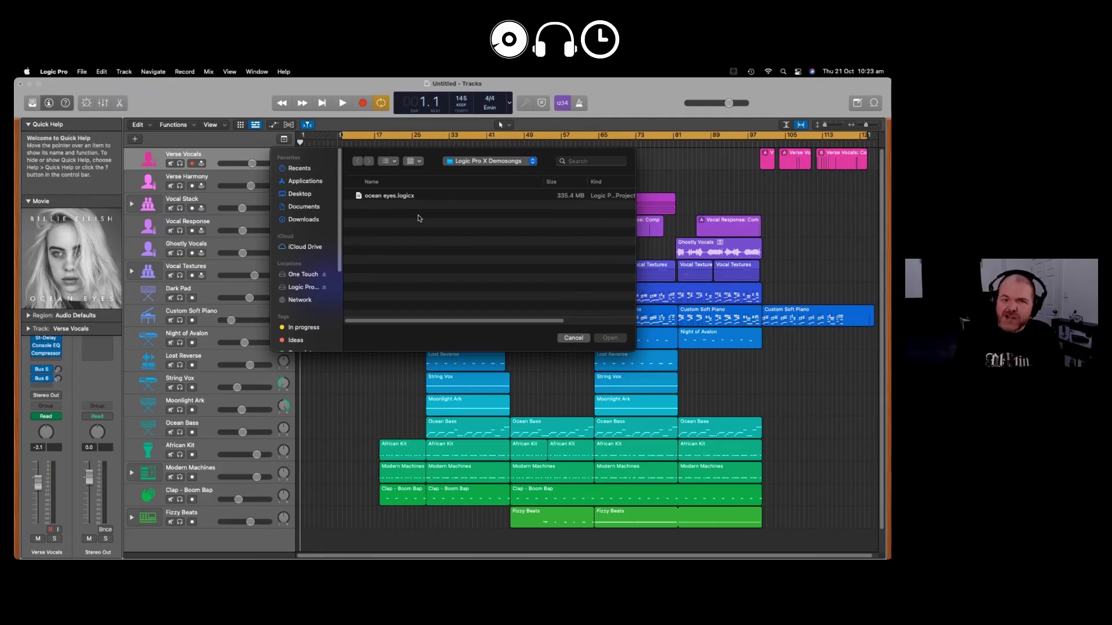
type("murdering time")
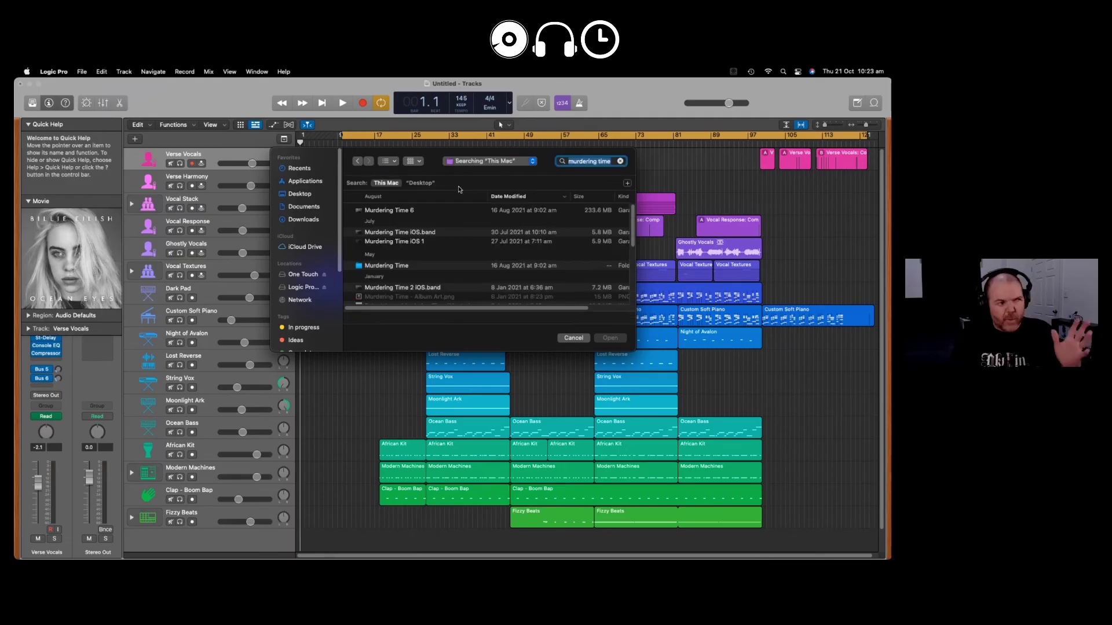
left_click(397, 212)
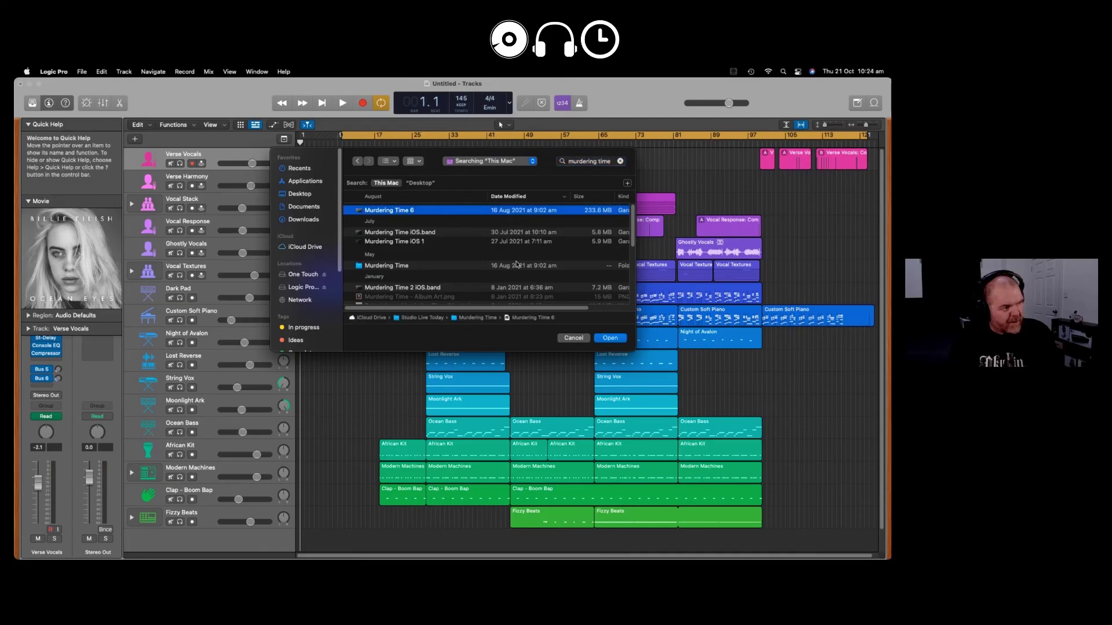
left_click(611, 339)
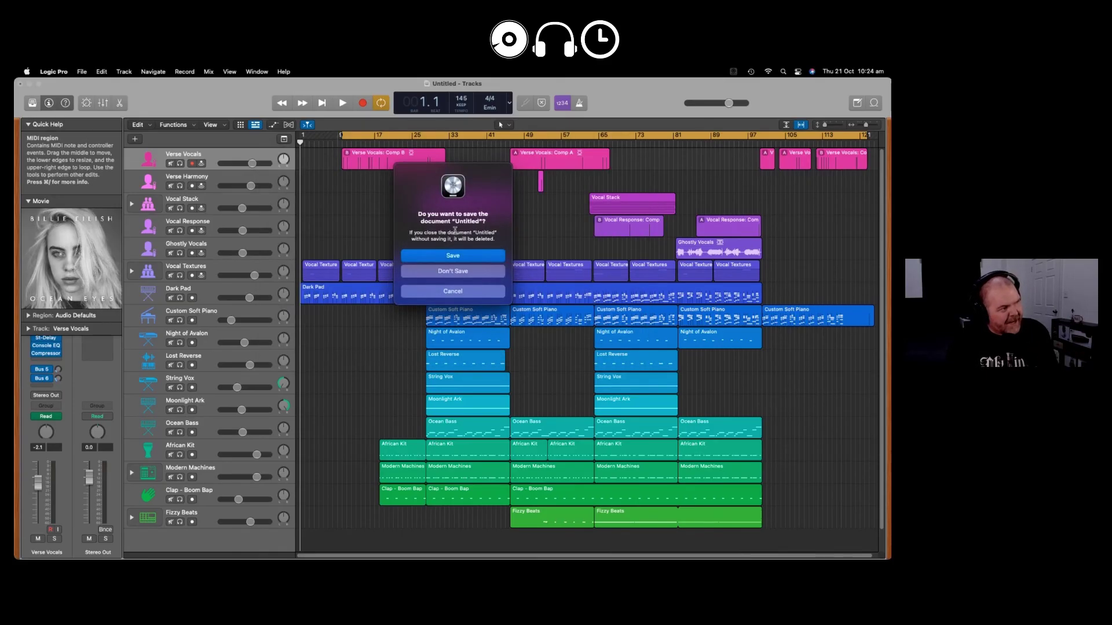
left_click(472, 275)
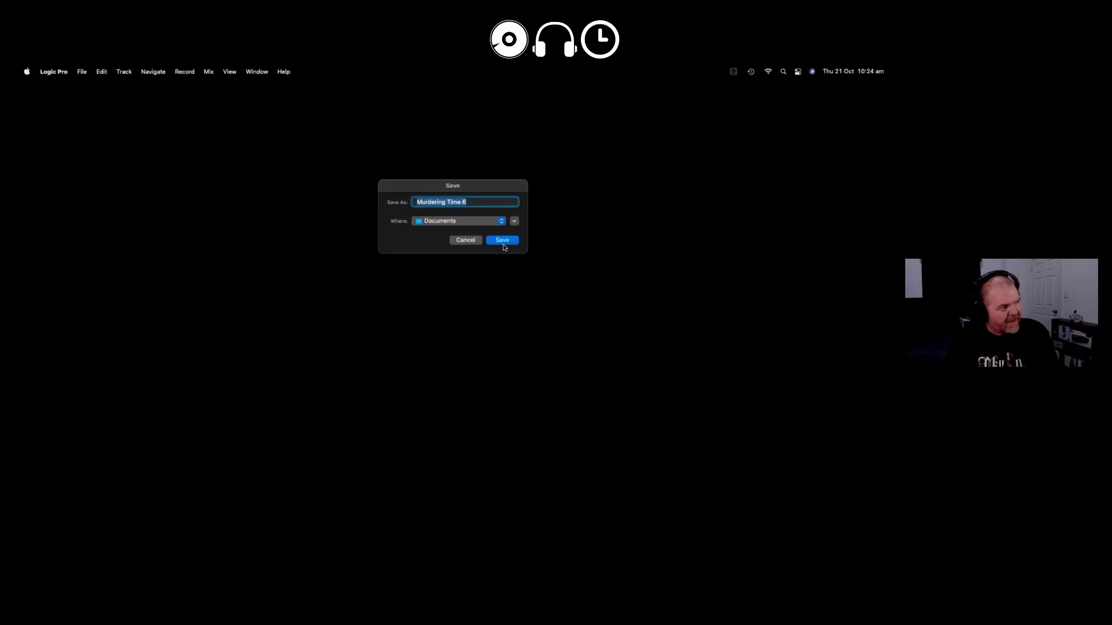
left_click(475, 203)
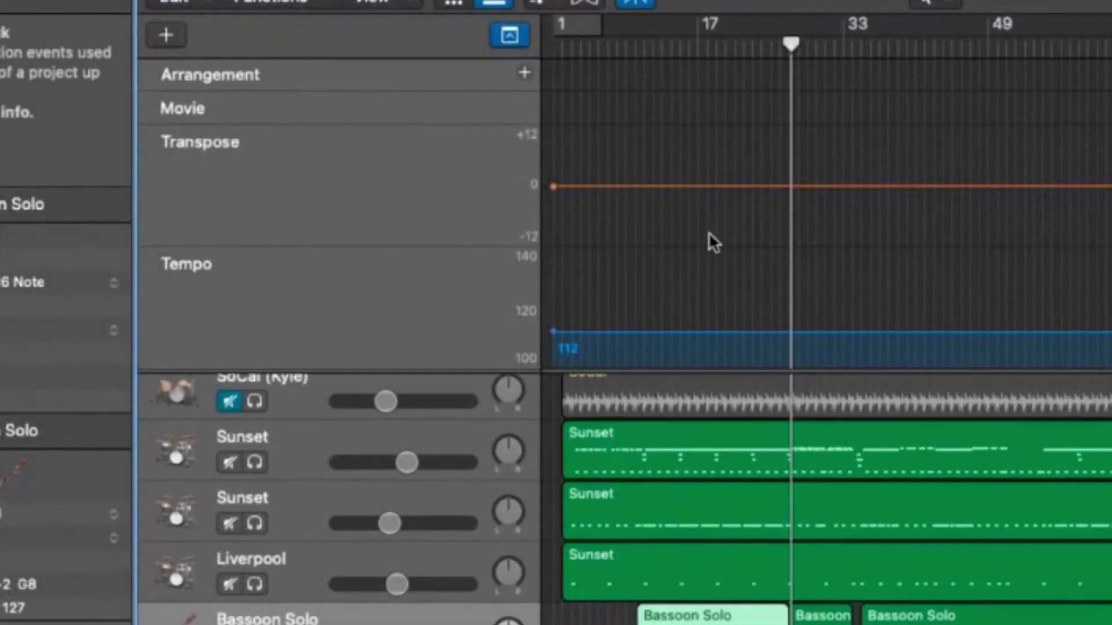
Step: Move the playhead back to bar 13 and scroll through the converted song's tracks
scroll(624, 203, "up", 10)
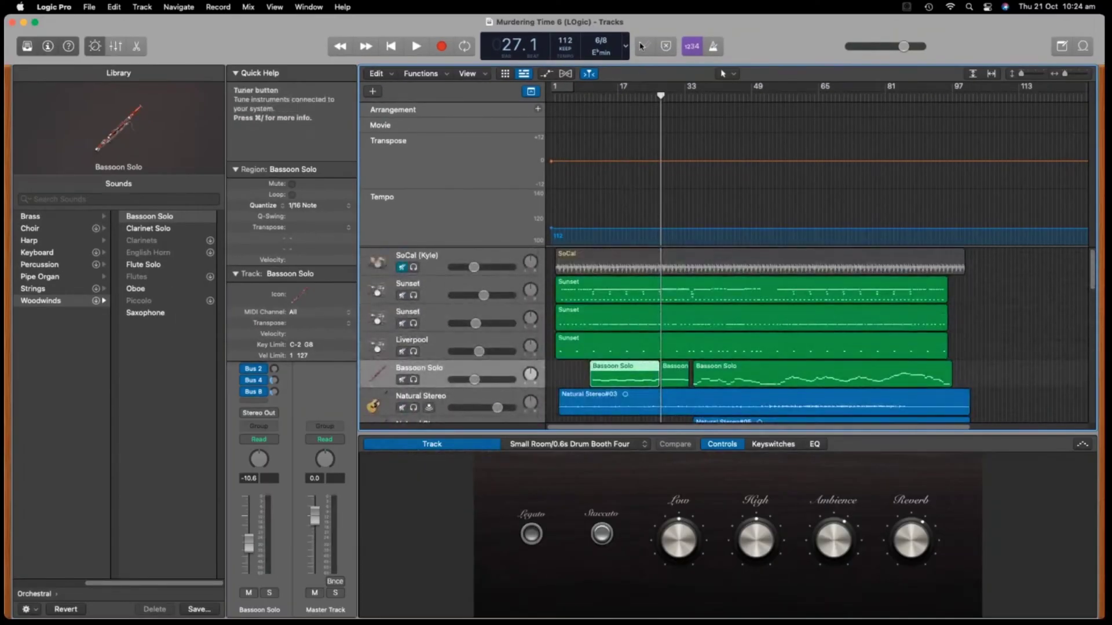
left_click_drag(661, 98, 567, 103)
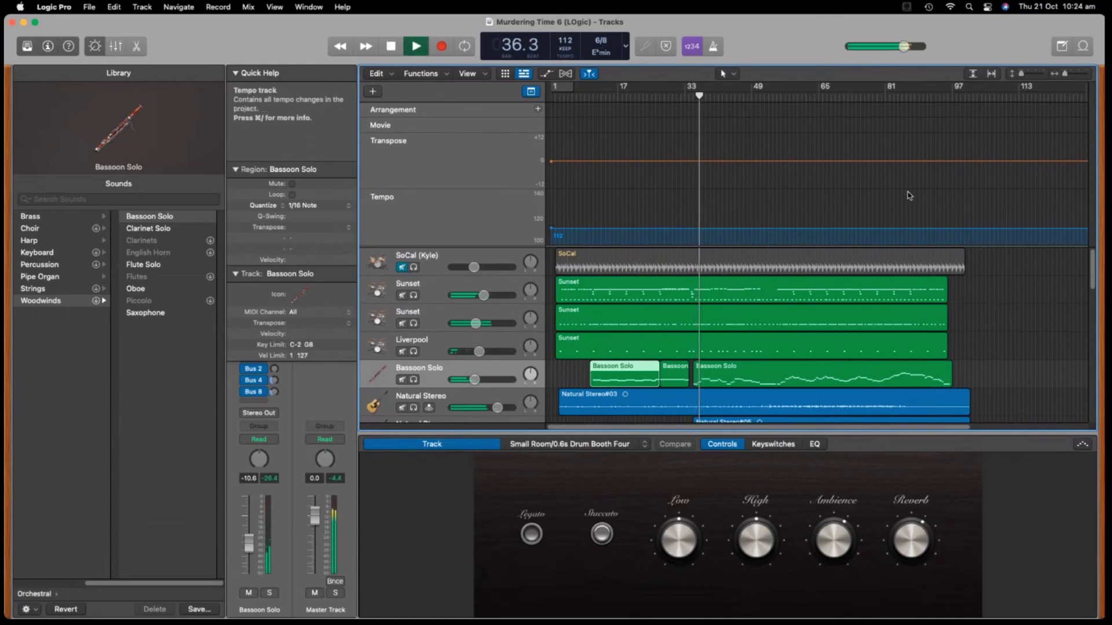
scroll(867, 324, "down", 15)
scroll(867, 324, "down", 10)
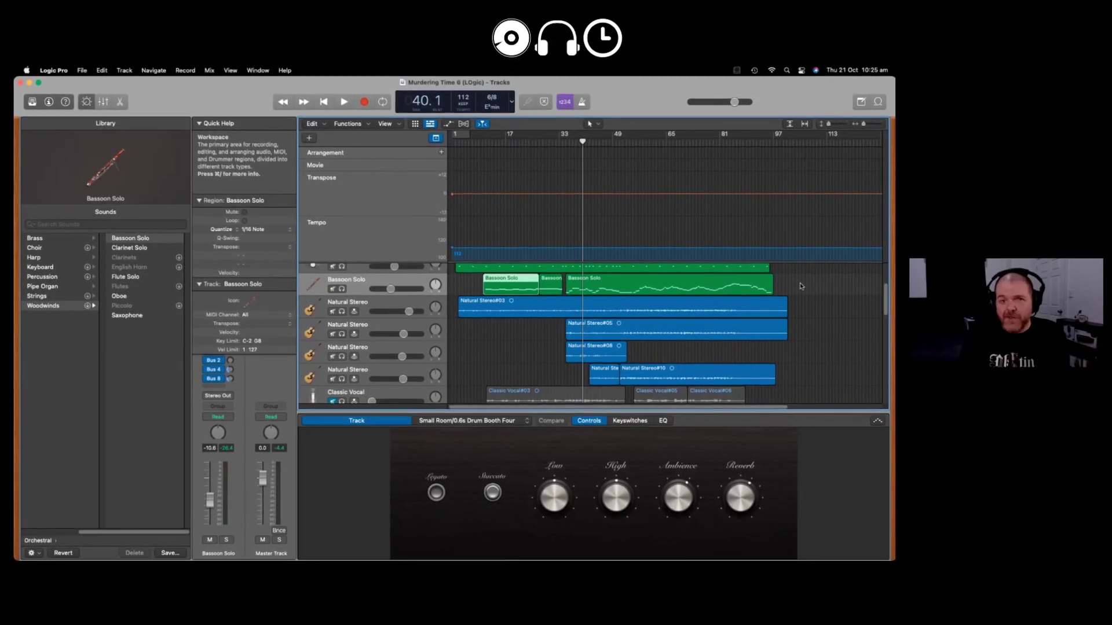
scroll(526, 332, "up", 1)
scroll(527, 332, "up", 3)
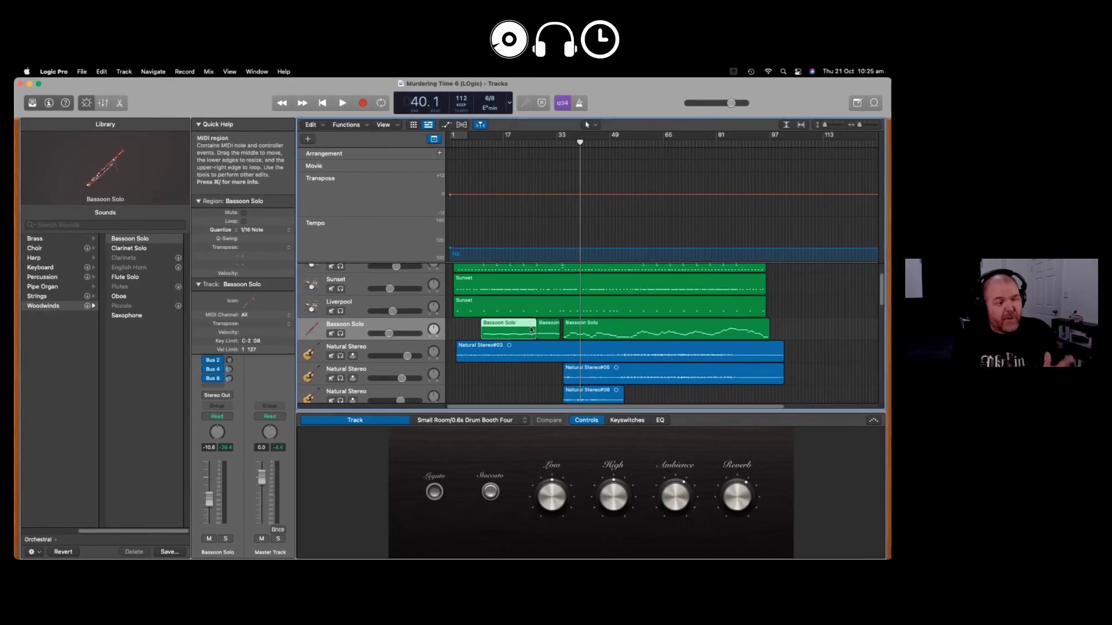